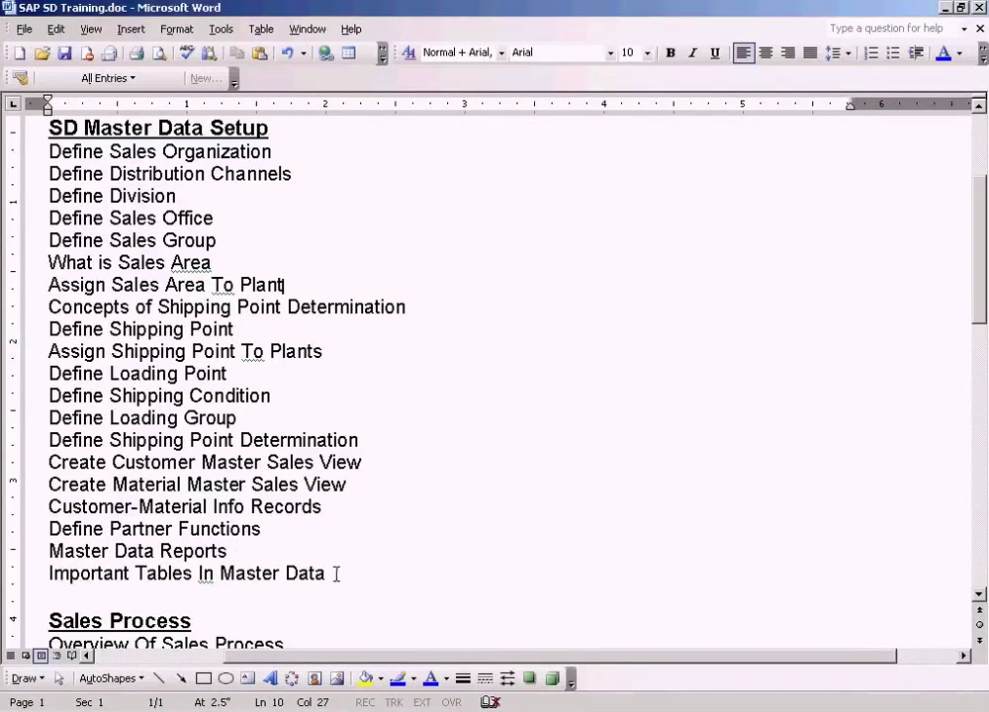
Select the 'Important Tables In Master Data' line in Word, then bring up the Notepad notes on KNA1, KNB1 and KNVV
click(357, 574)
key(shift+Down)
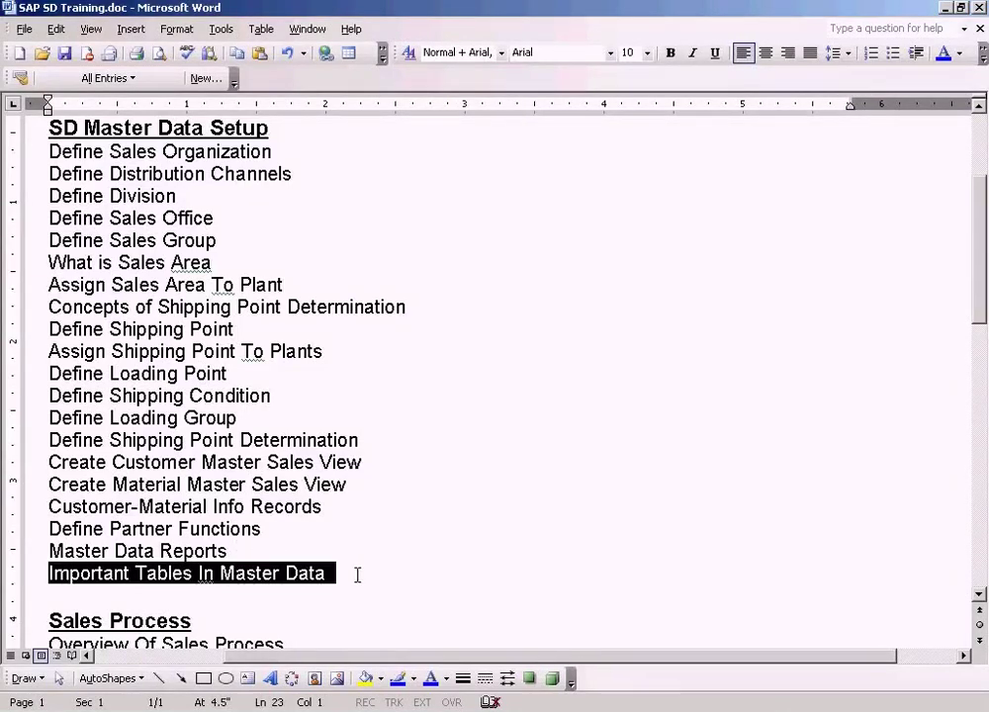
key(alt+Tab)
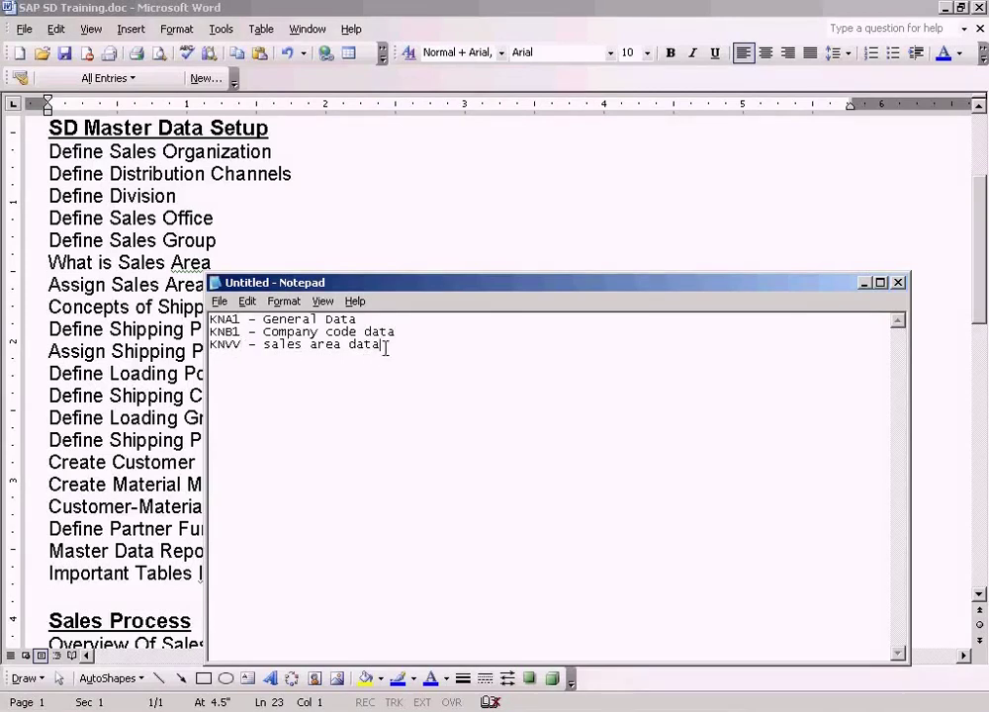
Return to the SAP data browser and open the selection screen for table KNA1
click(259, 698)
click(263, 684)
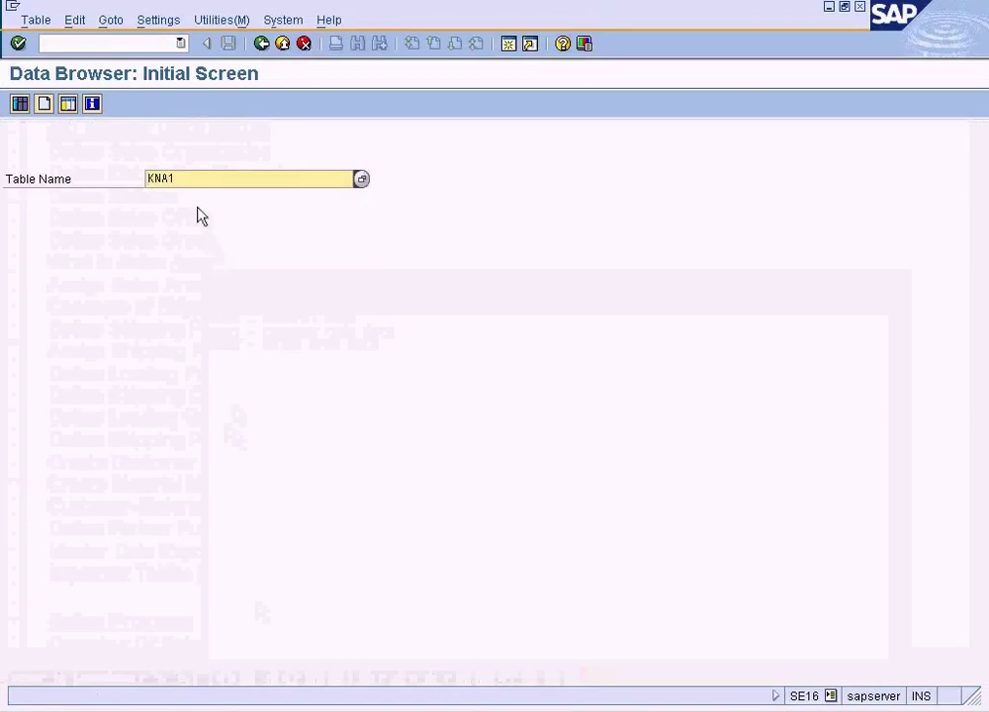
key(alt+Tab)
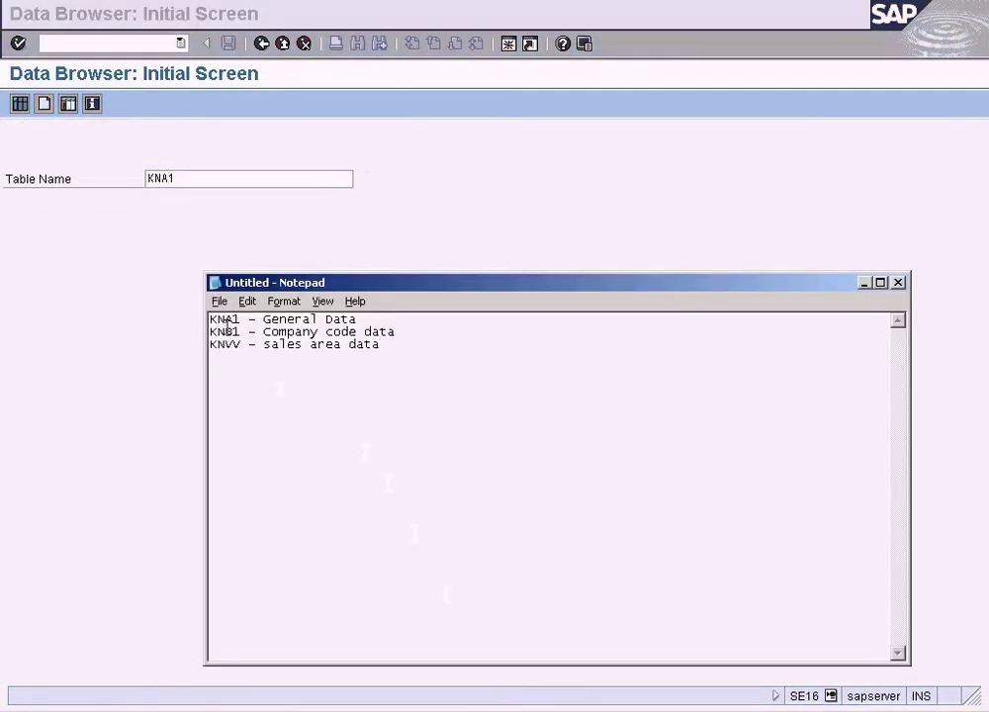
click(205, 177)
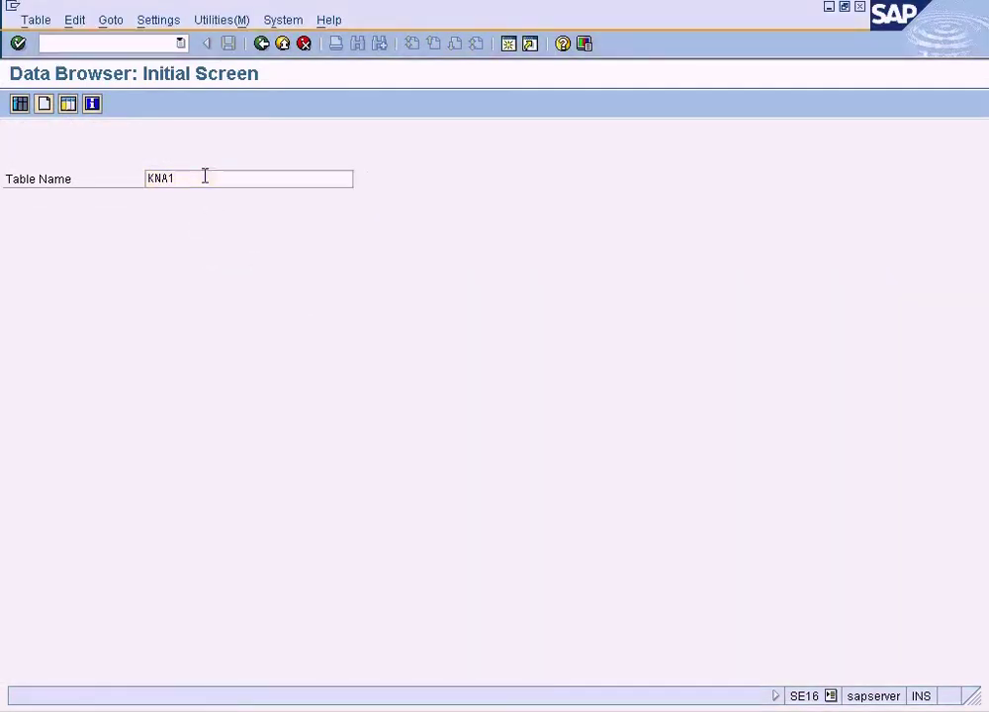
key(Return)
Pick Customer C (500002) by company-code search, run the query and open its KNA1 record
click(312, 138)
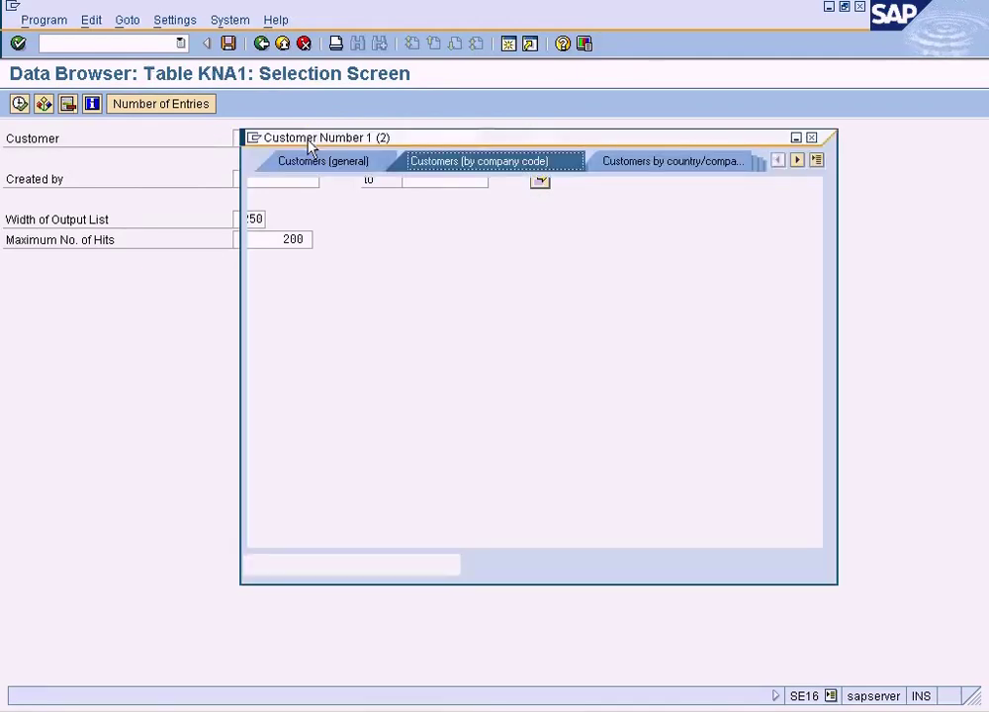
click(415, 326)
key(F4)
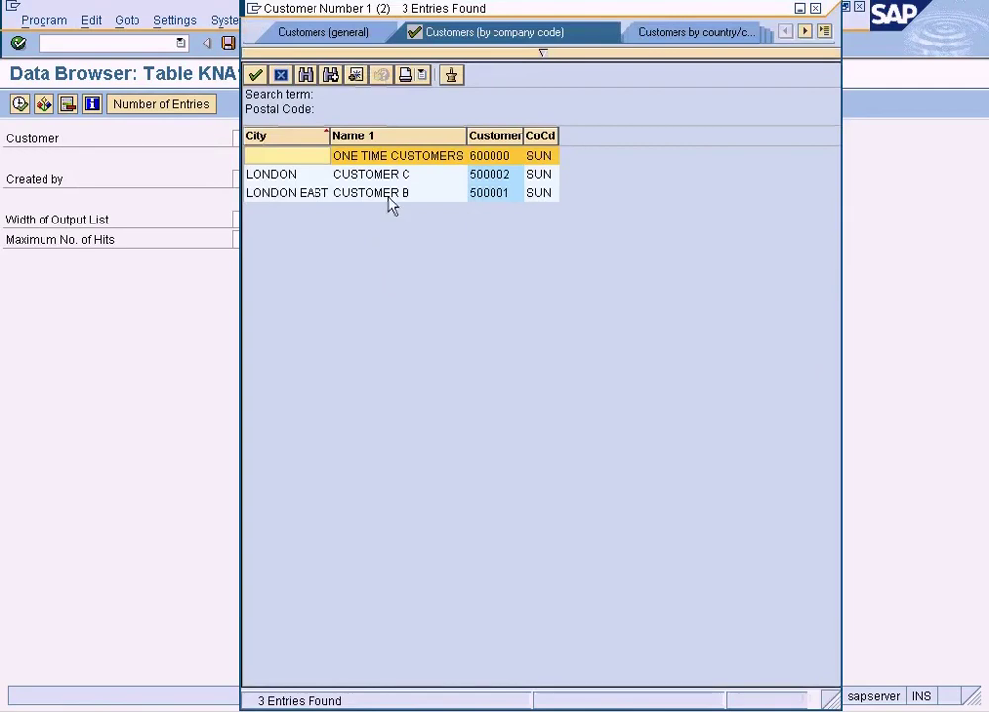
double_click(386, 175)
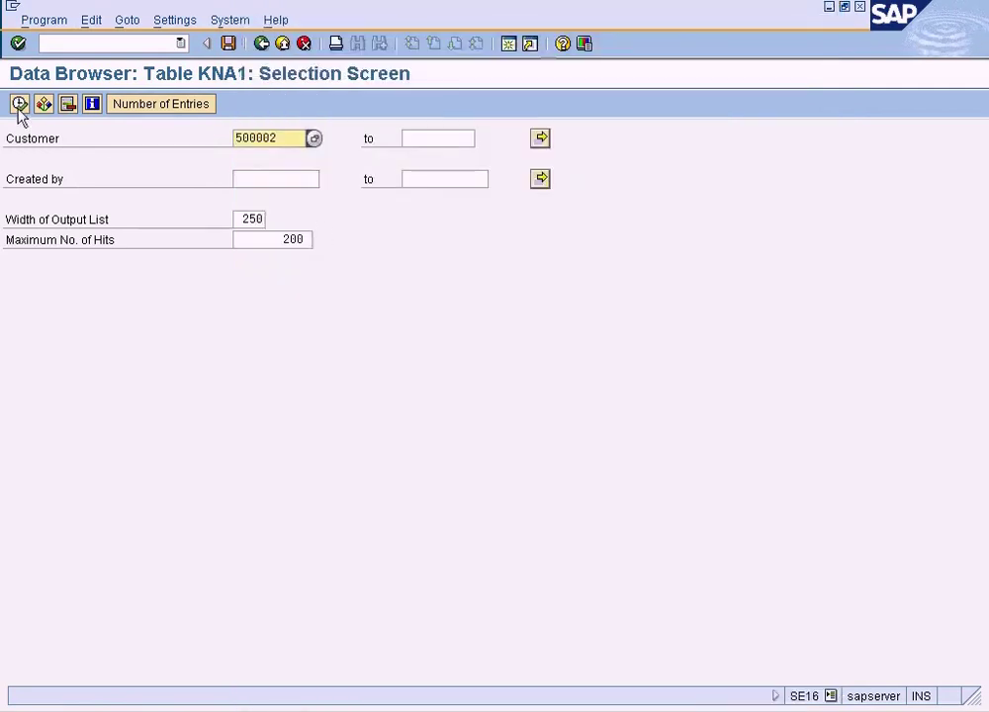
click(19, 103)
click(263, 218)
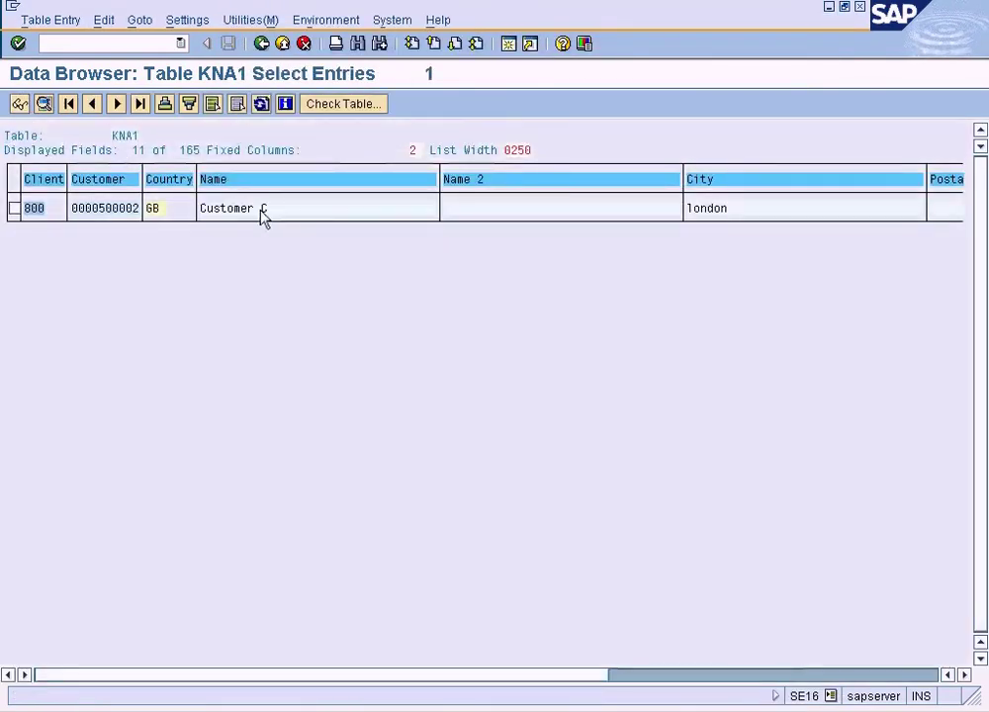
double_click(263, 218)
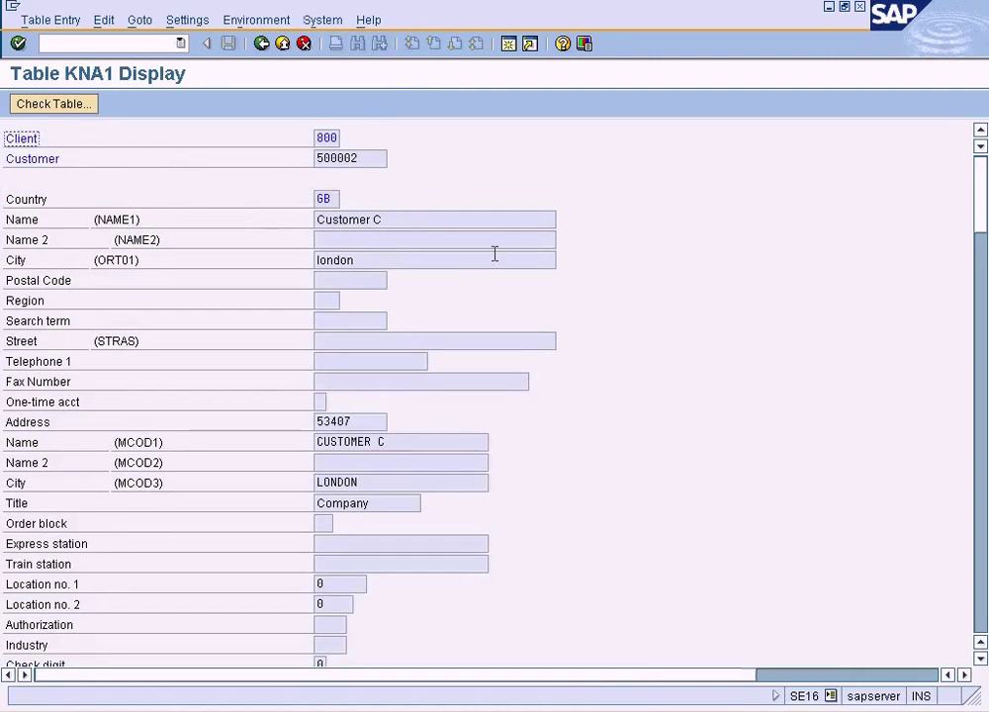
click(510, 49)
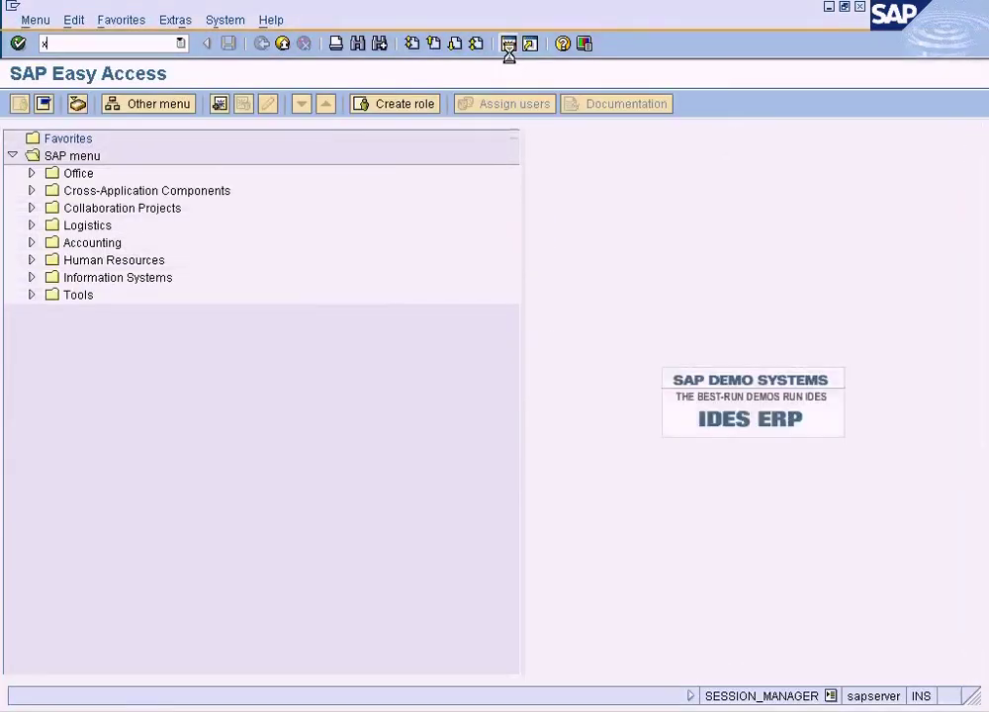
Start XD03 in a new session and enter company code SUN
text(xd03)
key(Return)
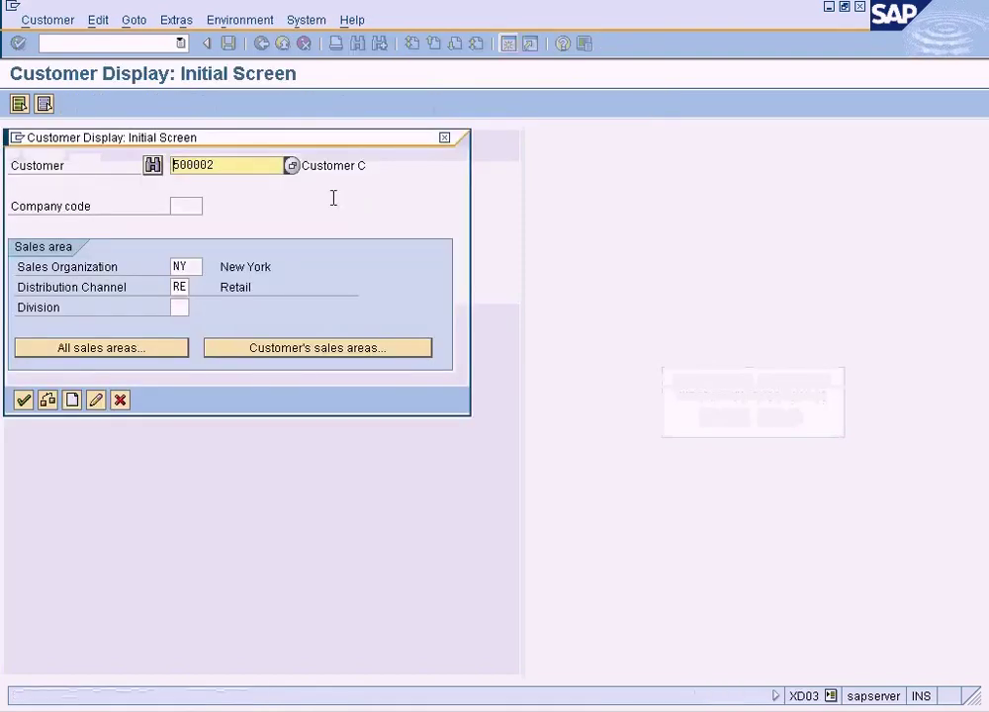
click(188, 206)
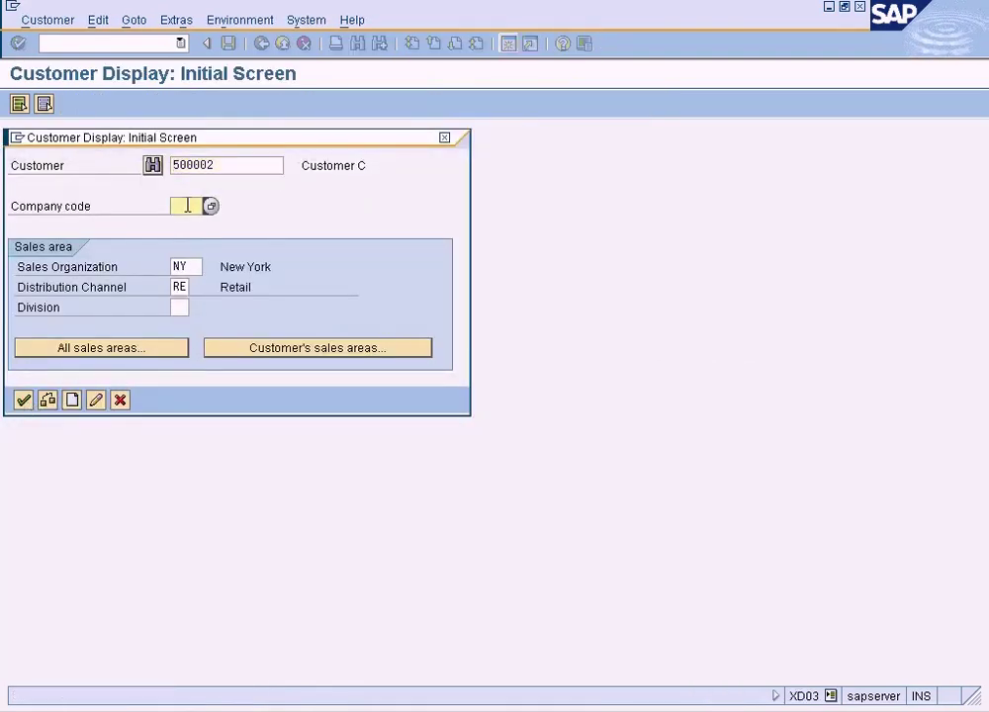
text(sun)
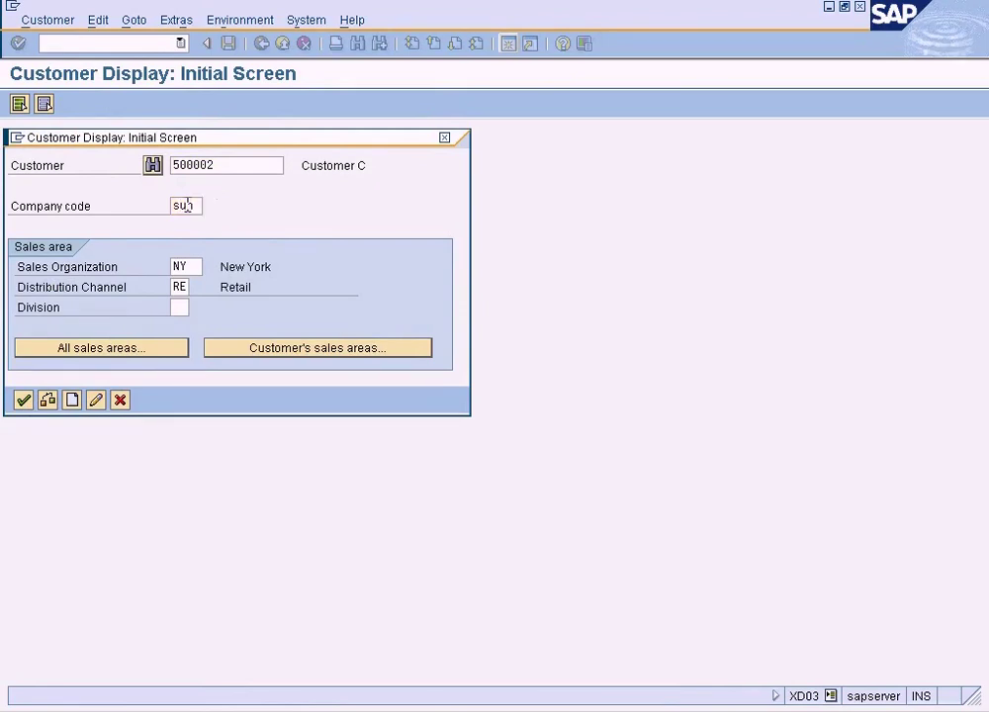
key(Return)
key(Return)
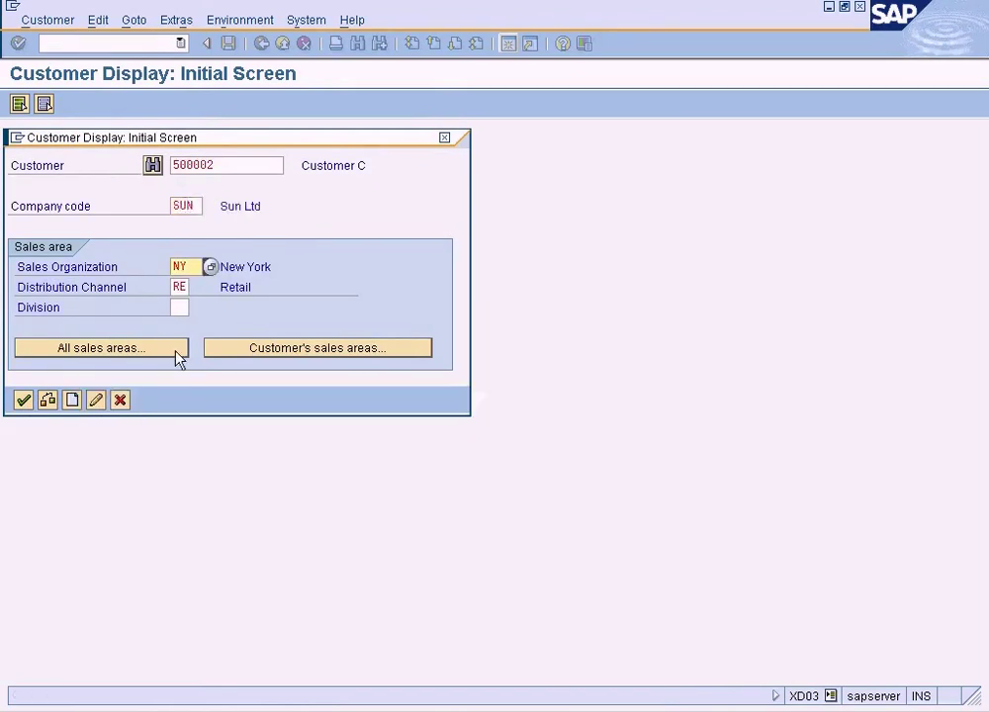
Choose sales area NY/RE/DK from the customer's sales areas and display the customer master
click(182, 308)
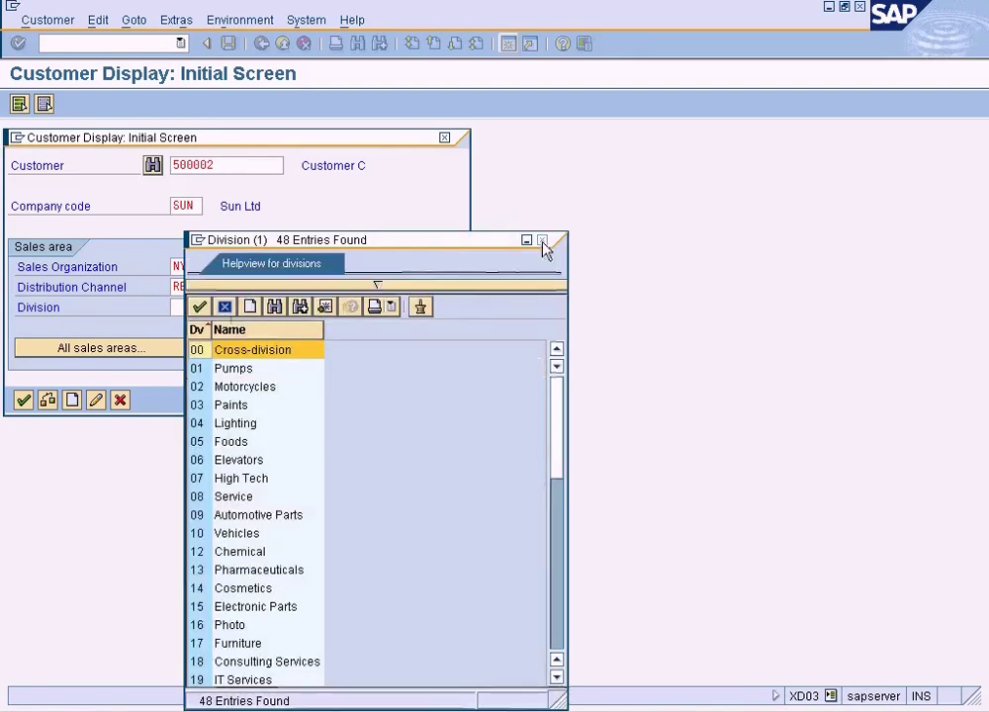
click(542, 239)
click(321, 352)
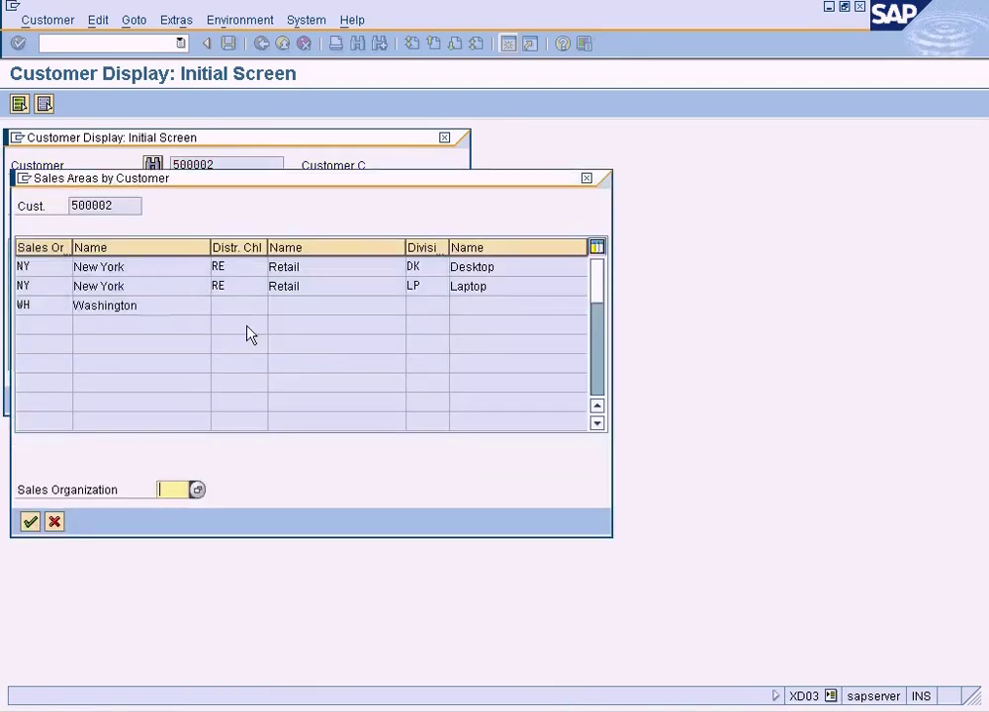
double_click(317, 266)
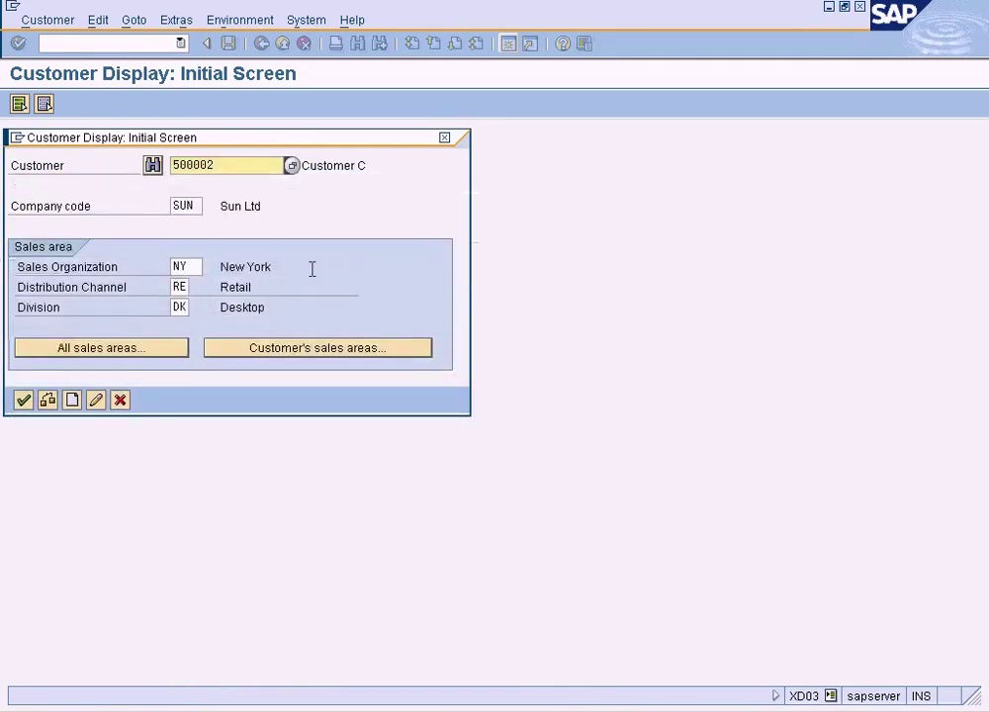
click(23, 400)
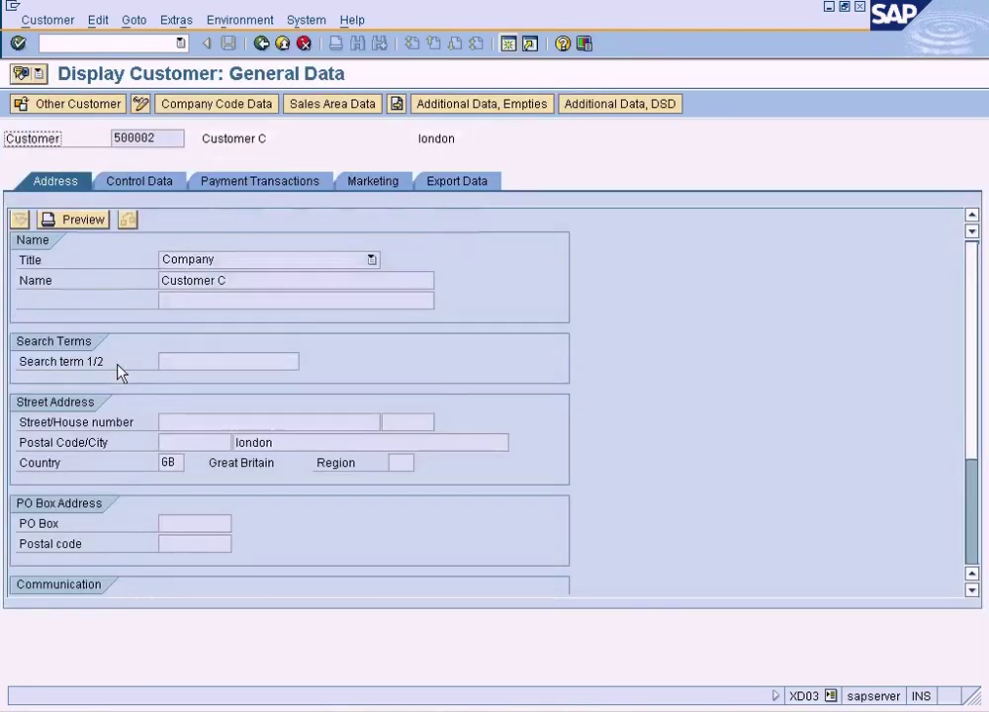
Compare the name 'Customer C' in both sessions, then go back to the KNA1 selection screen
click(257, 284)
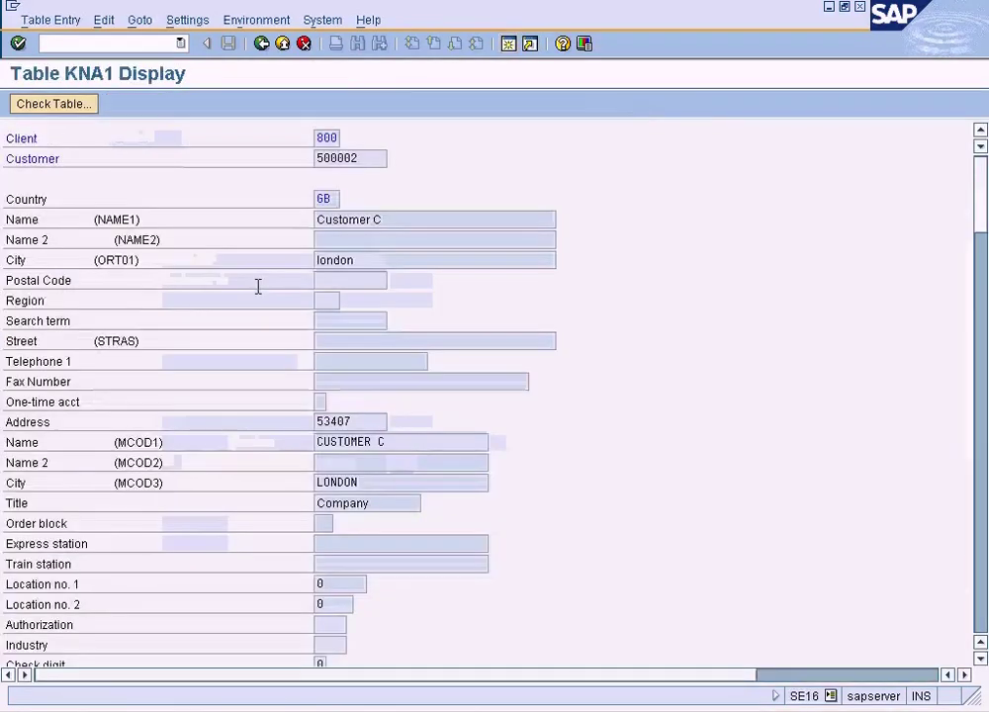
click(397, 227)
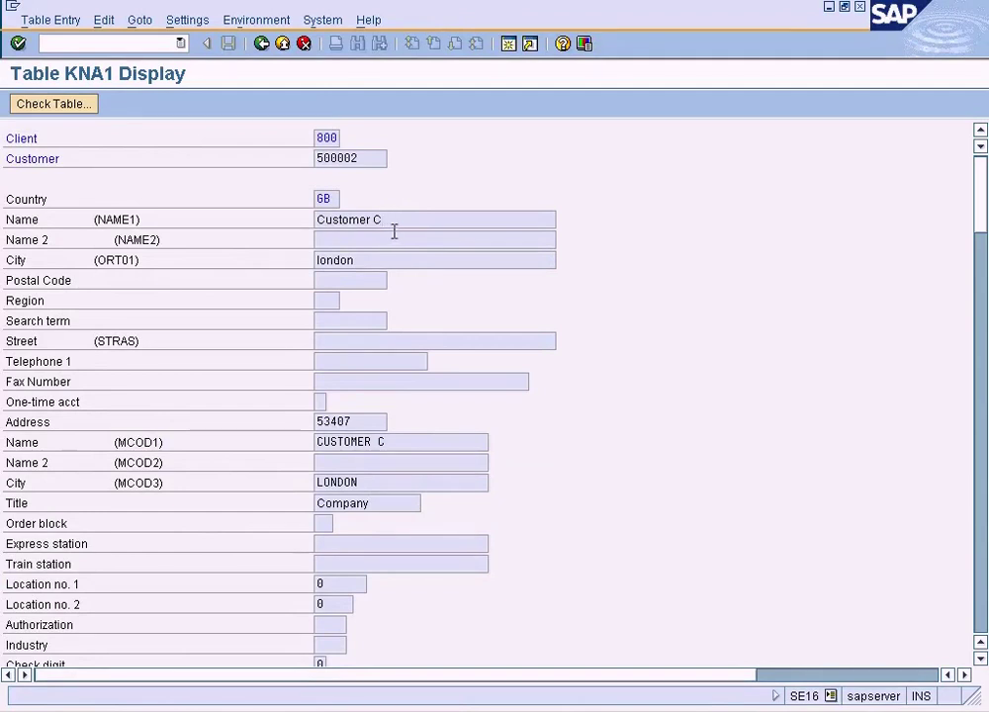
click(262, 44)
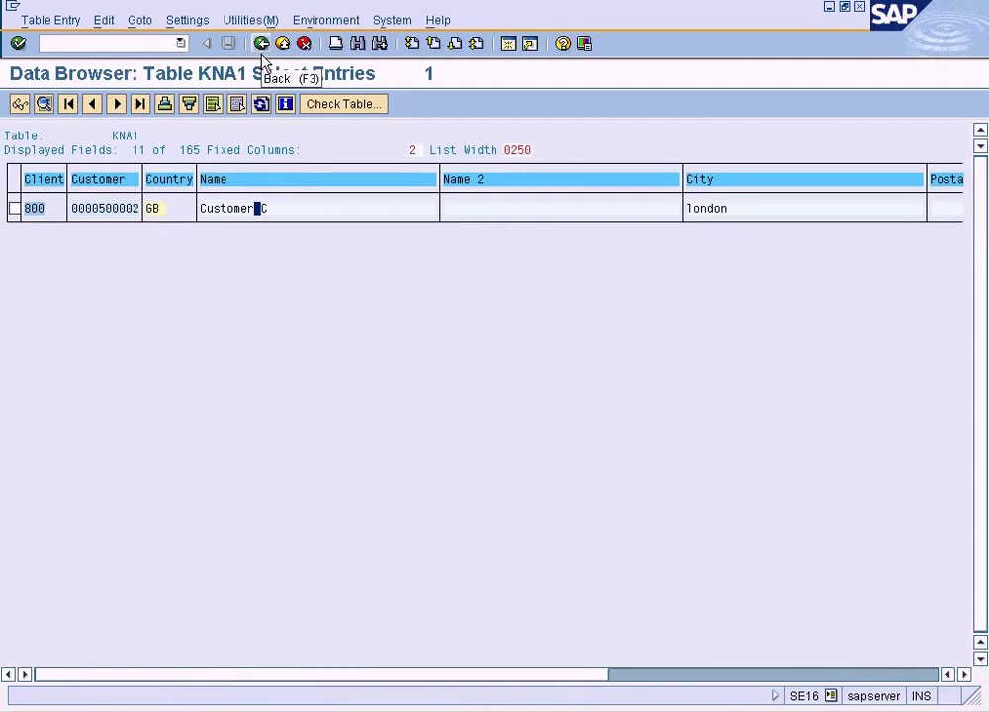
click(263, 51)
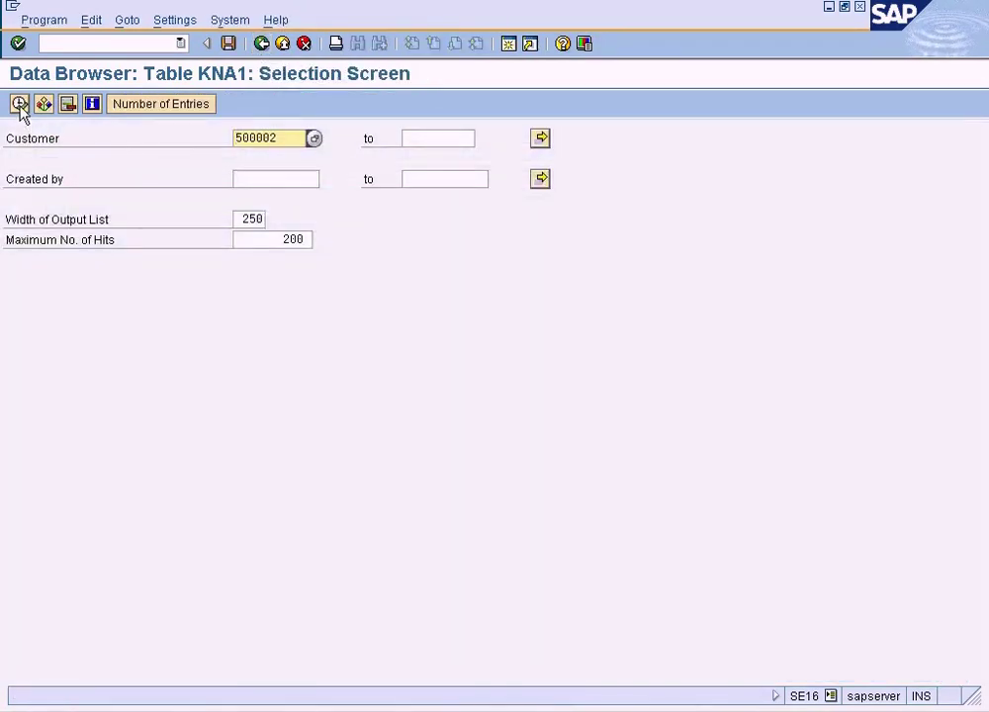
Rerun /nse16 from the command history to reach the Data Browser initial screen
click(145, 42)
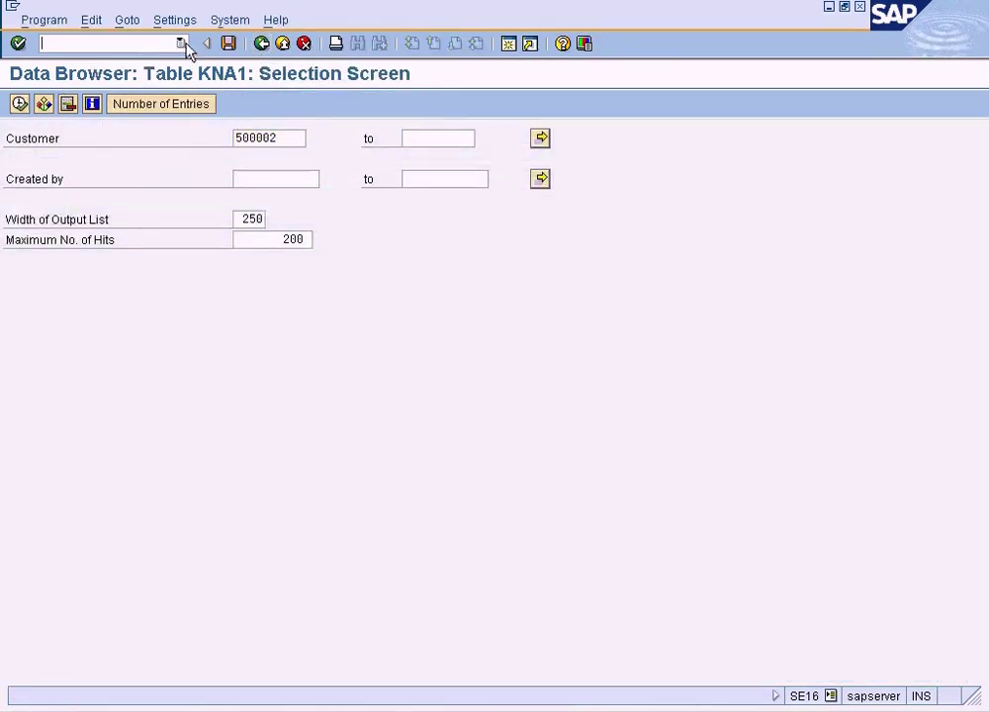
click(182, 44)
click(145, 78)
key(Return)
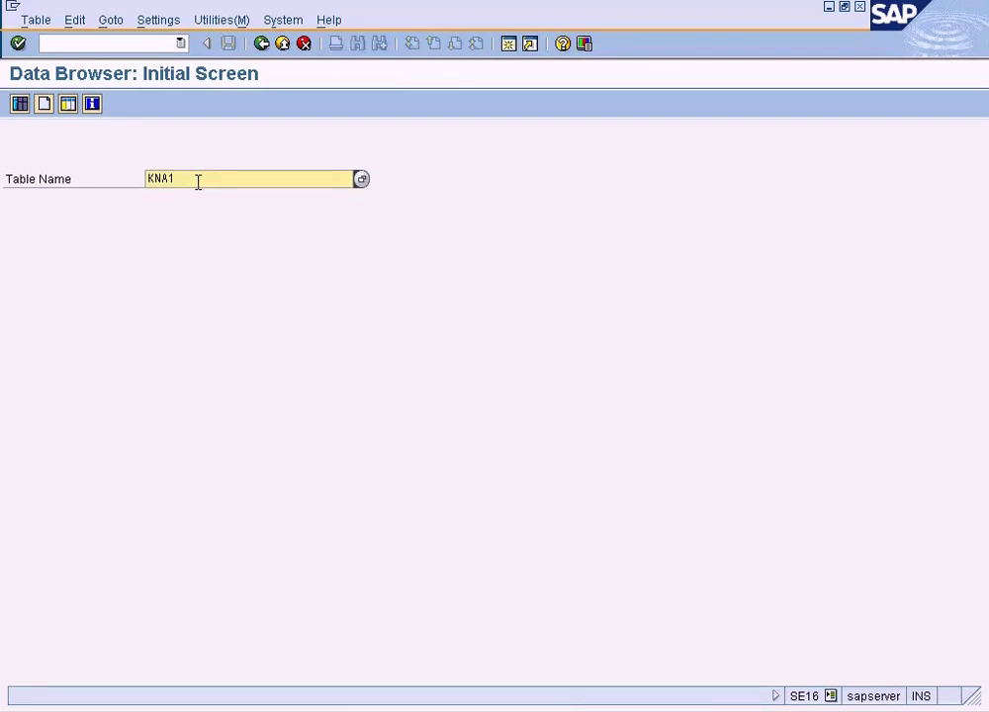
Pick Customer C via search help for company code SUN, execute, and open its KNA1 entry
key(Return)
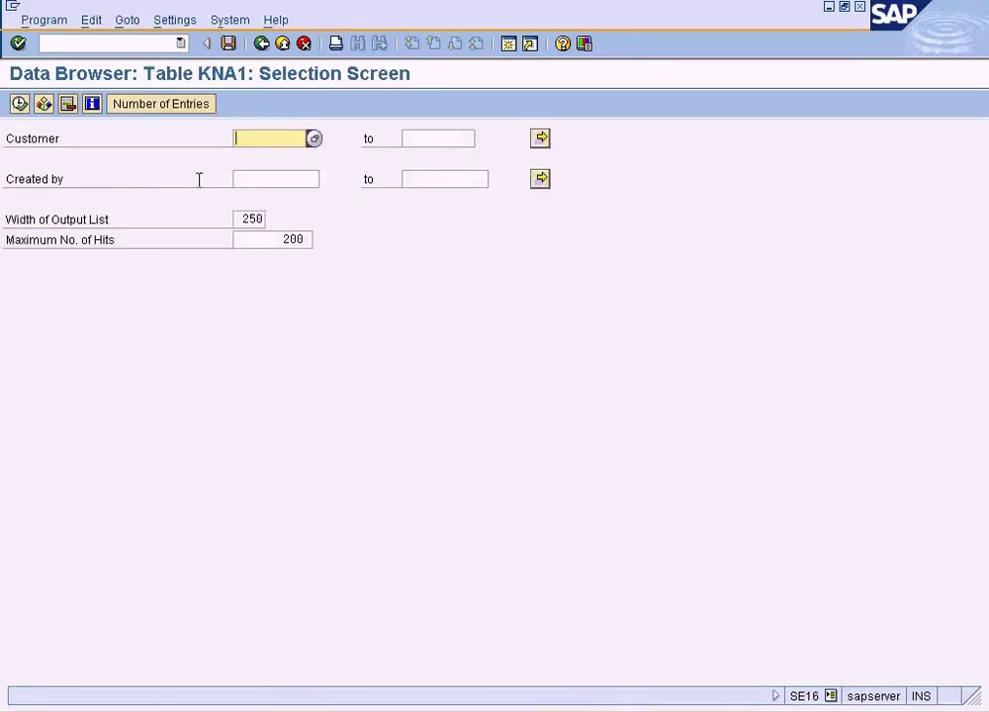
click(312, 140)
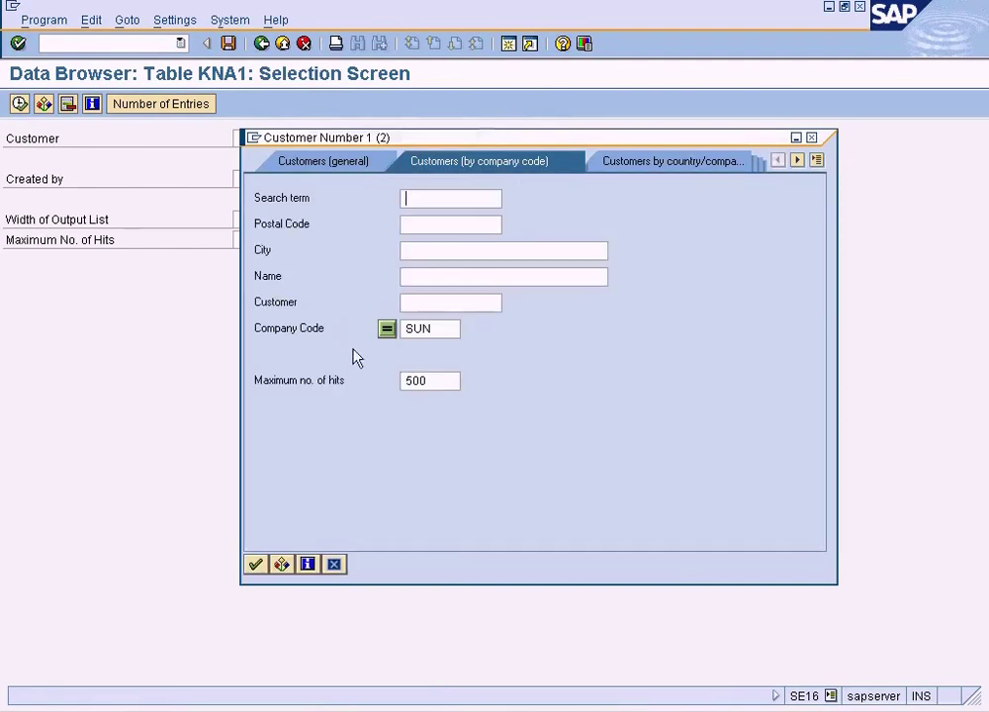
click(255, 570)
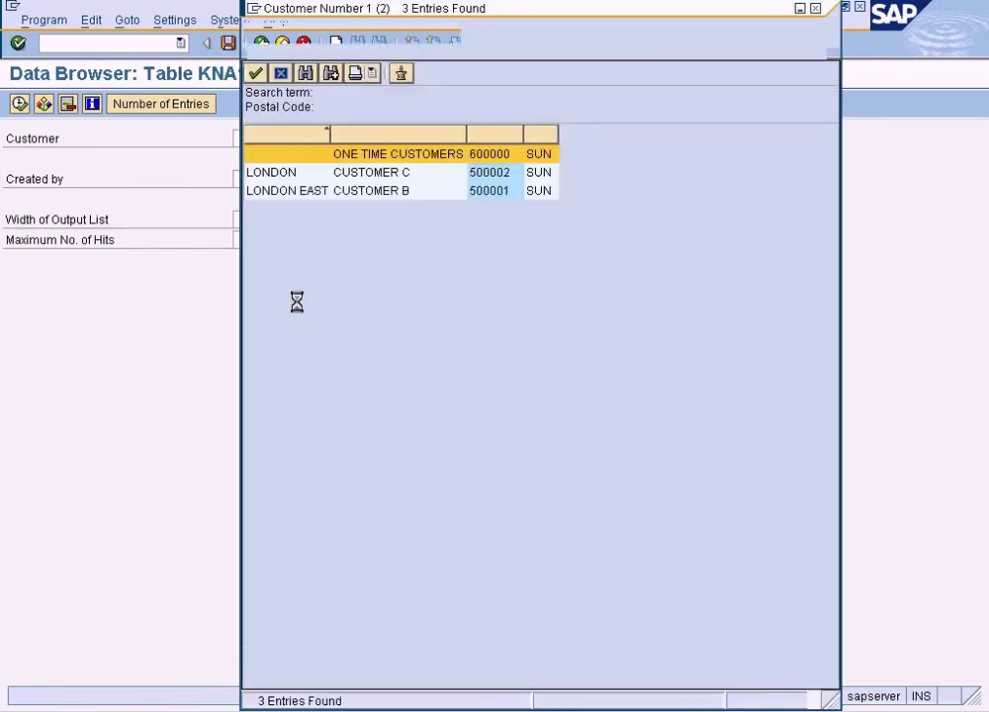
double_click(354, 181)
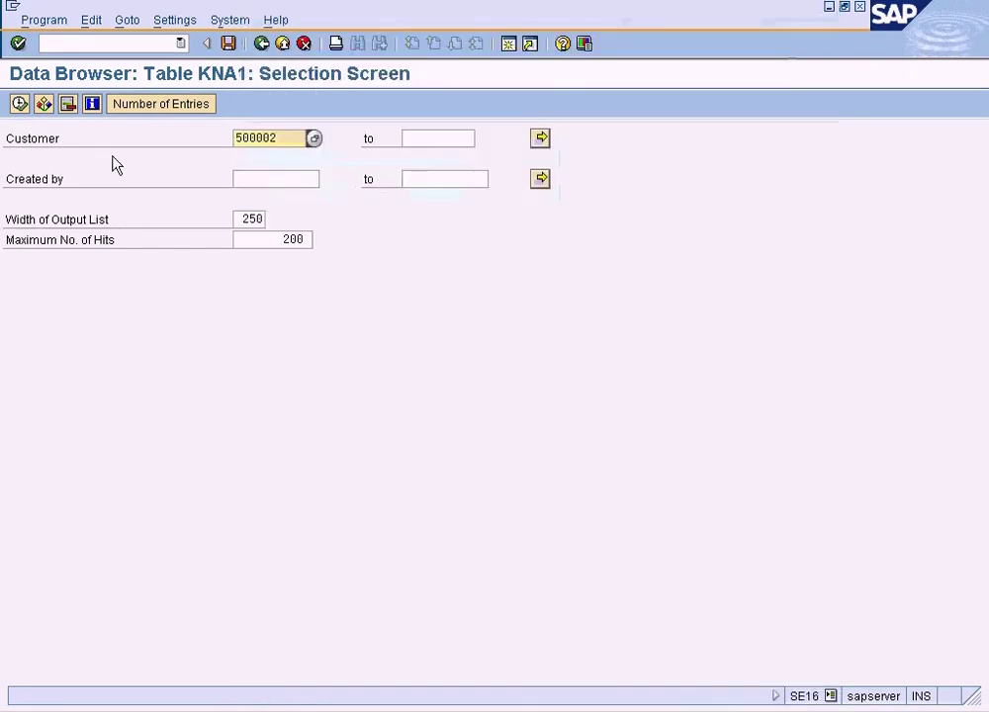
click(19, 103)
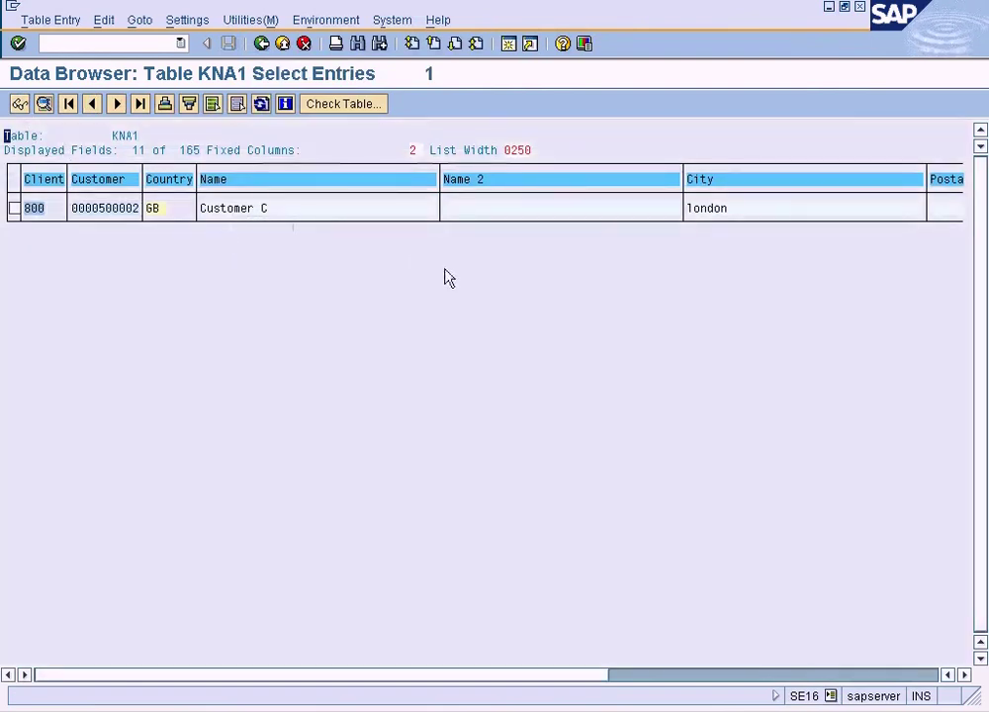
click(756, 681)
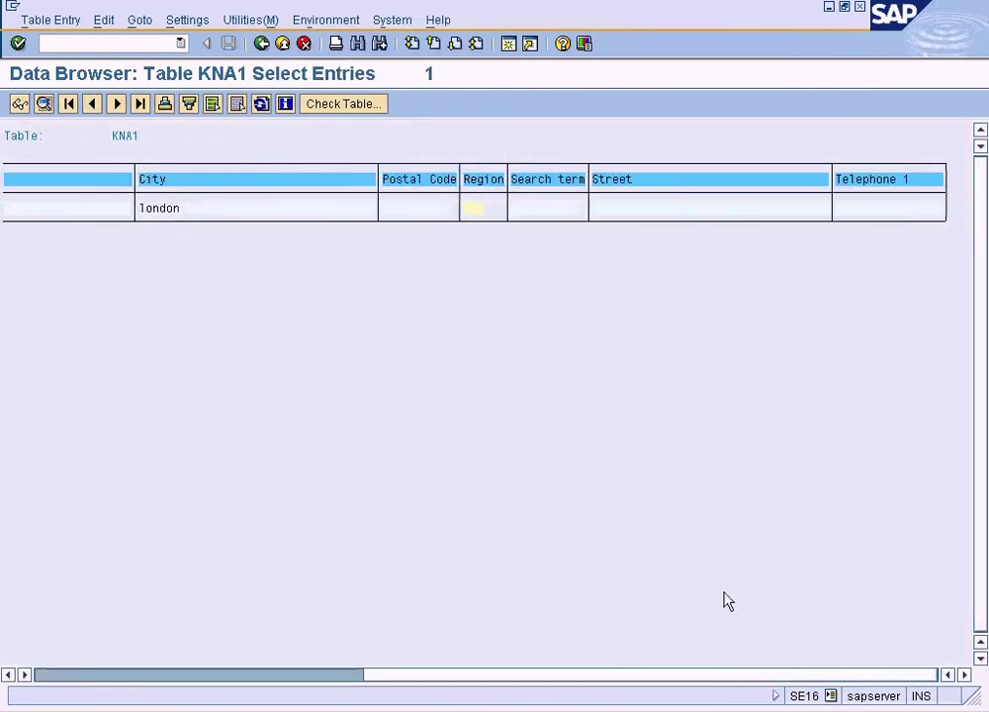
click(312, 681)
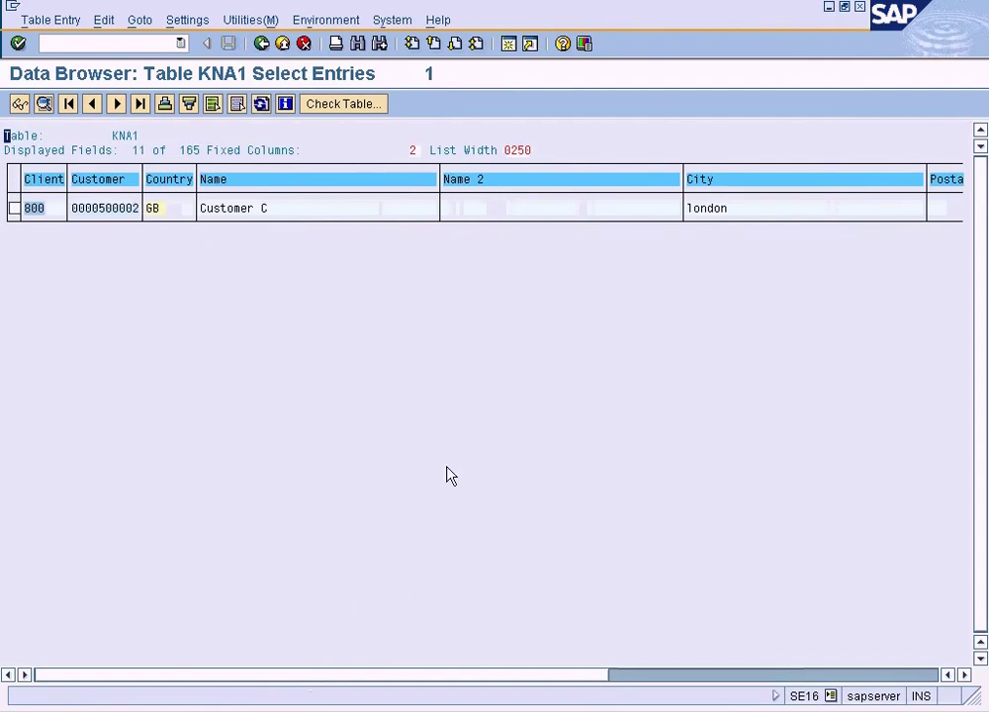
double_click(154, 208)
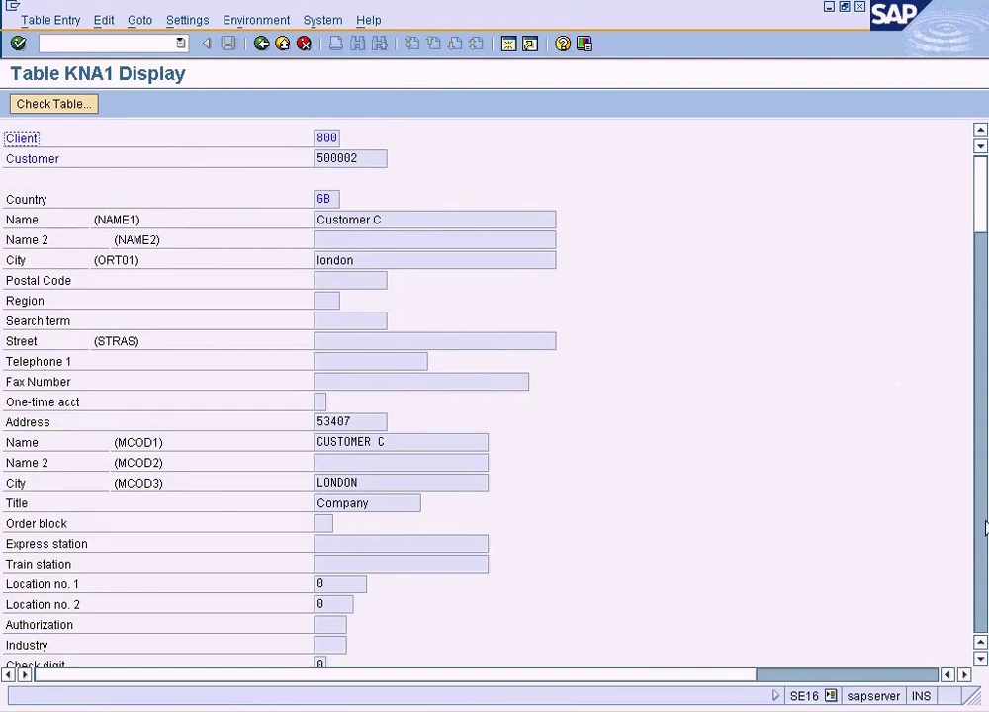
Scroll through Customer C's KNA1 fields, such as client 800, country GB and city london
click(982, 544)
click(982, 544)
click(983, 544)
click(982, 544)
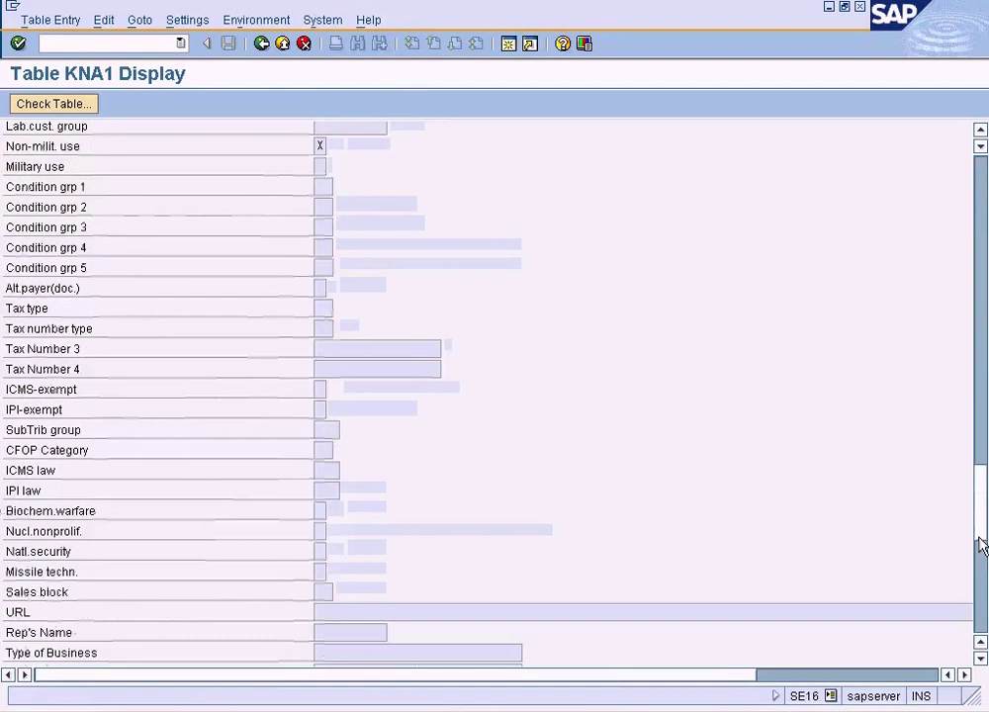
scroll(981, 565, down, 10)
scroll(680, 360, up, 5)
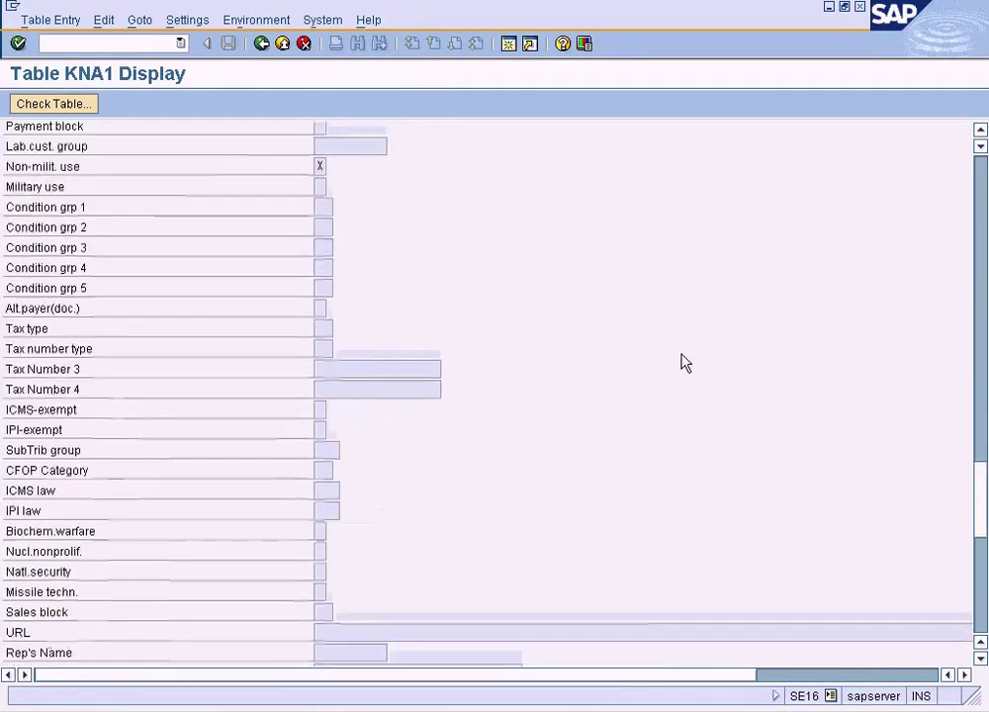
Return to the KNA1 entry list, reopen Customer C's record and scroll down its fields
click(259, 44)
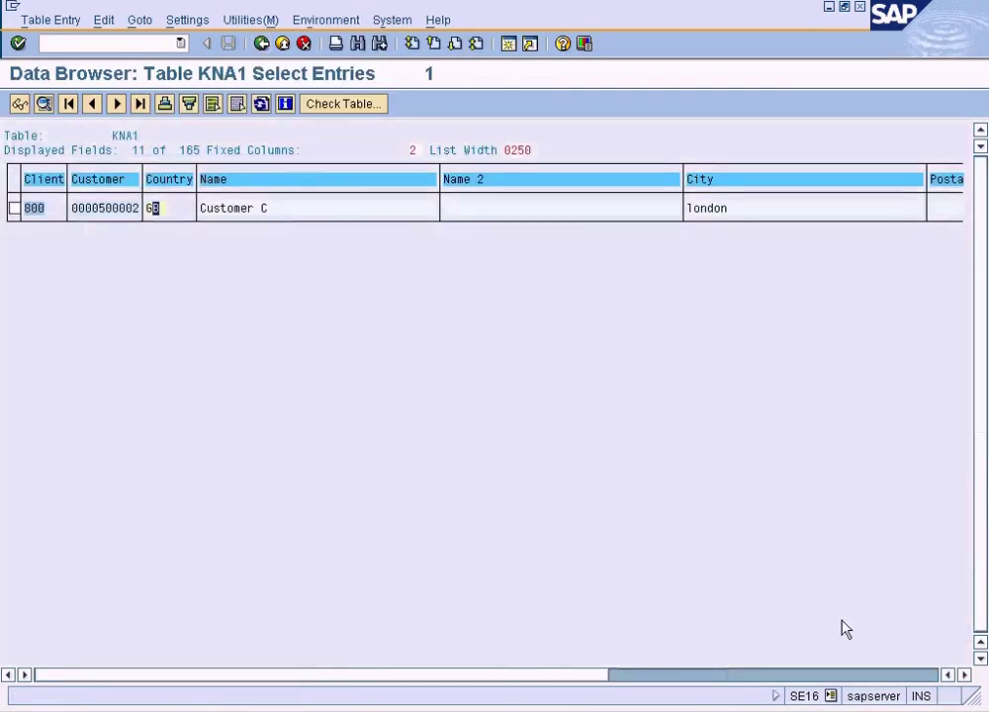
click(872, 676)
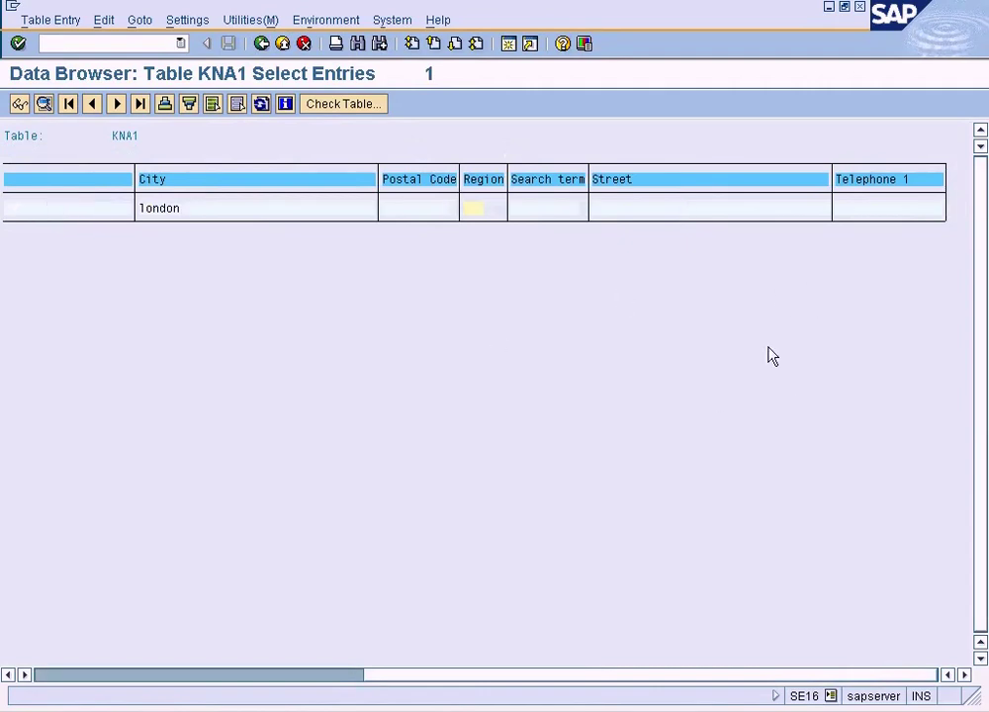
click(220, 676)
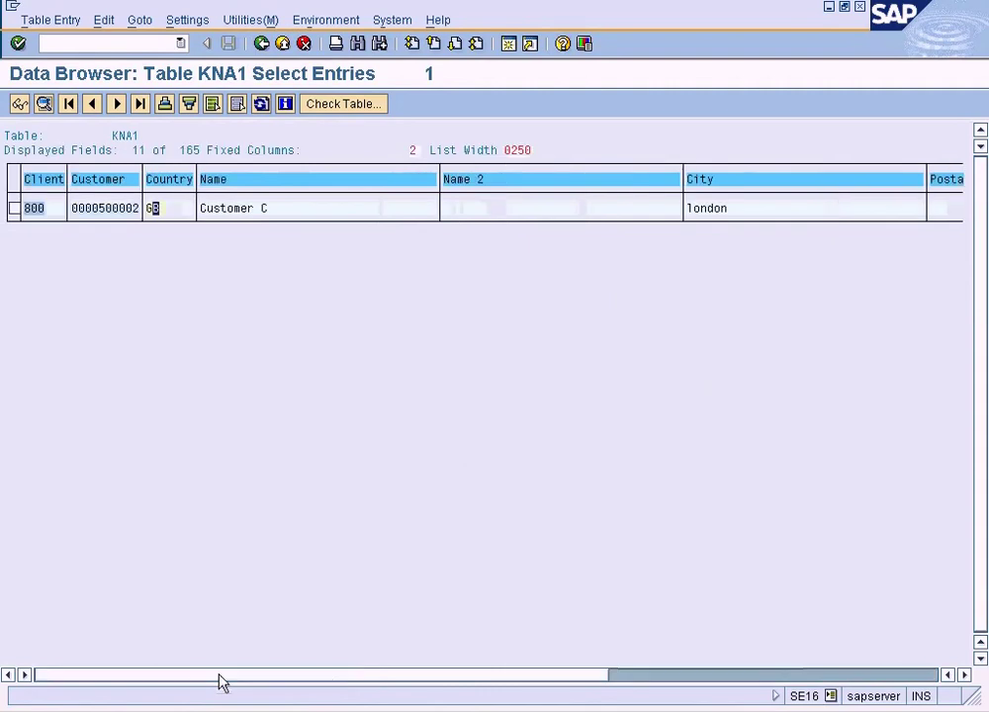
double_click(265, 224)
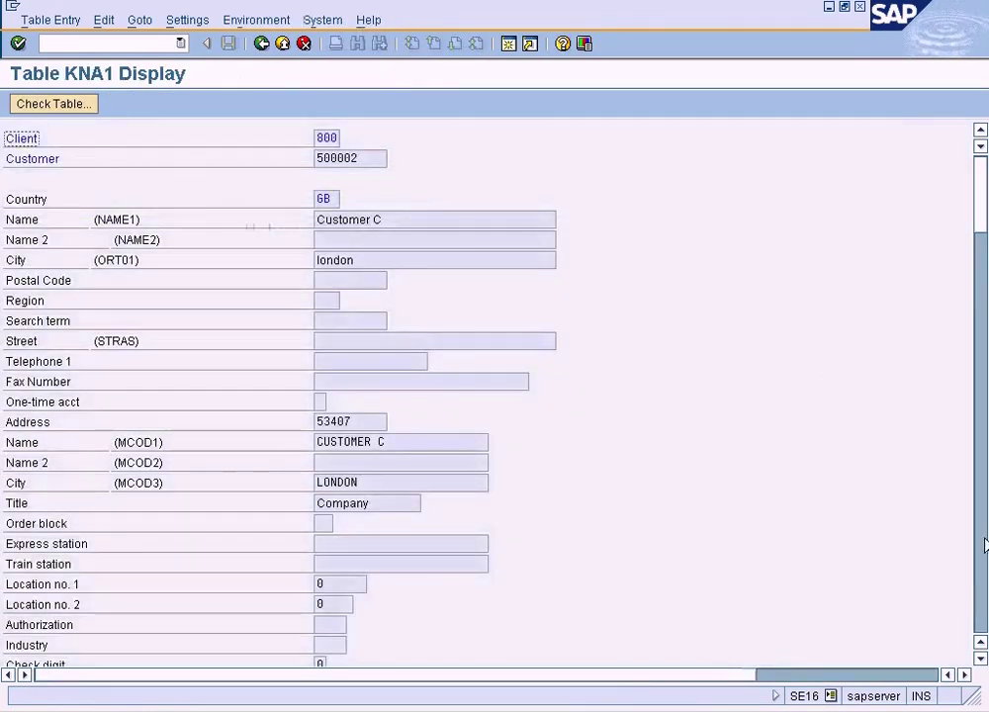
scroll(986, 544, down, 20)
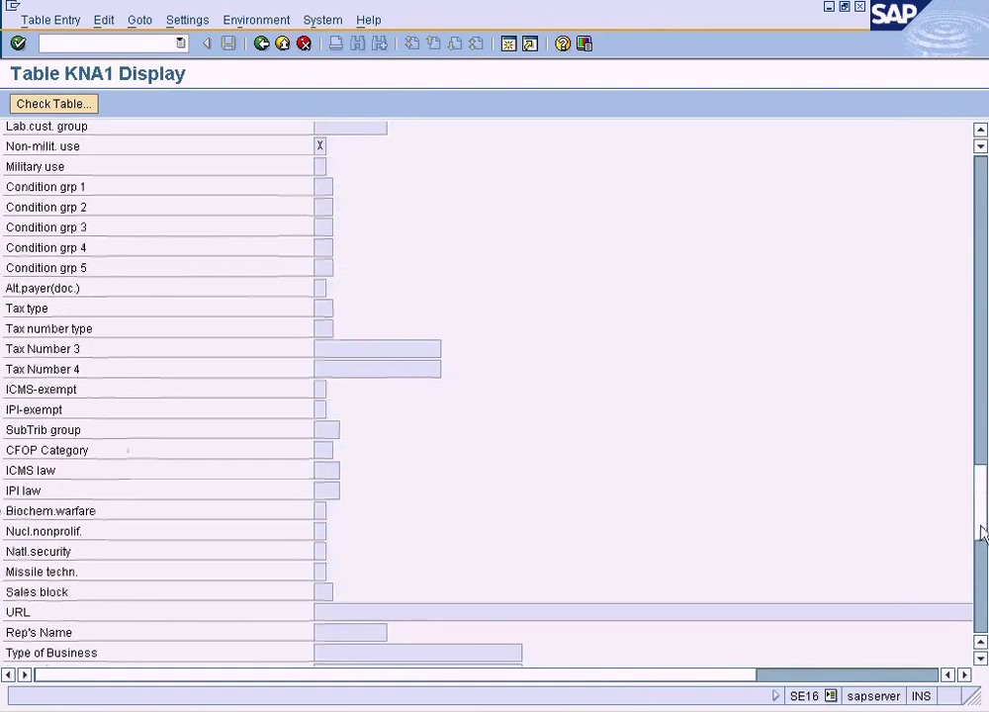
drag(984, 534, 985, 218)
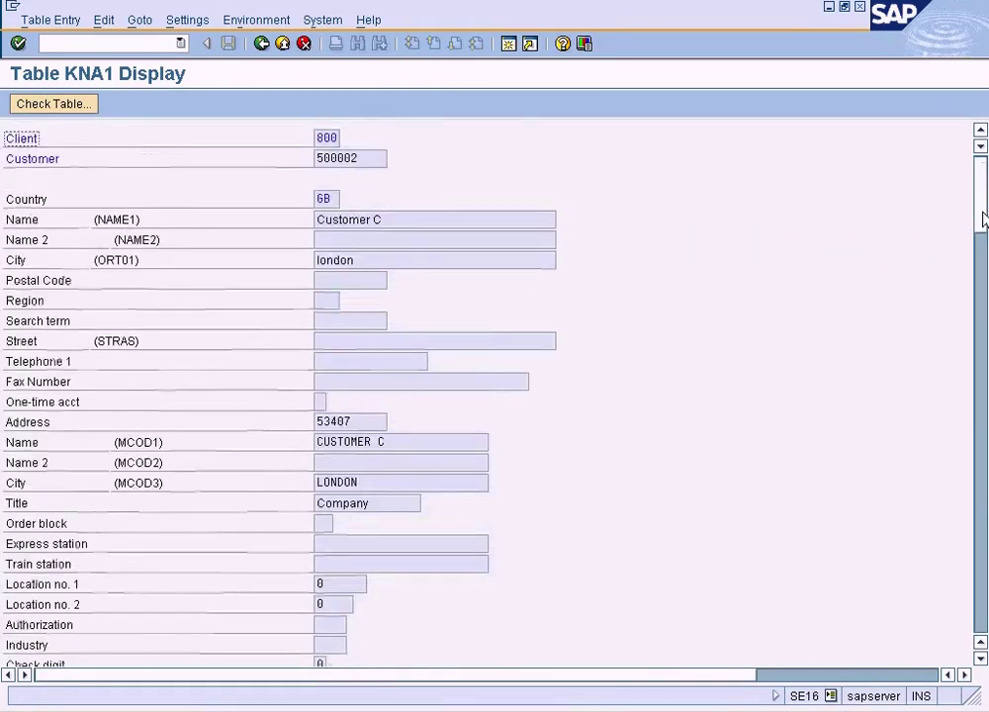
click(397, 219)
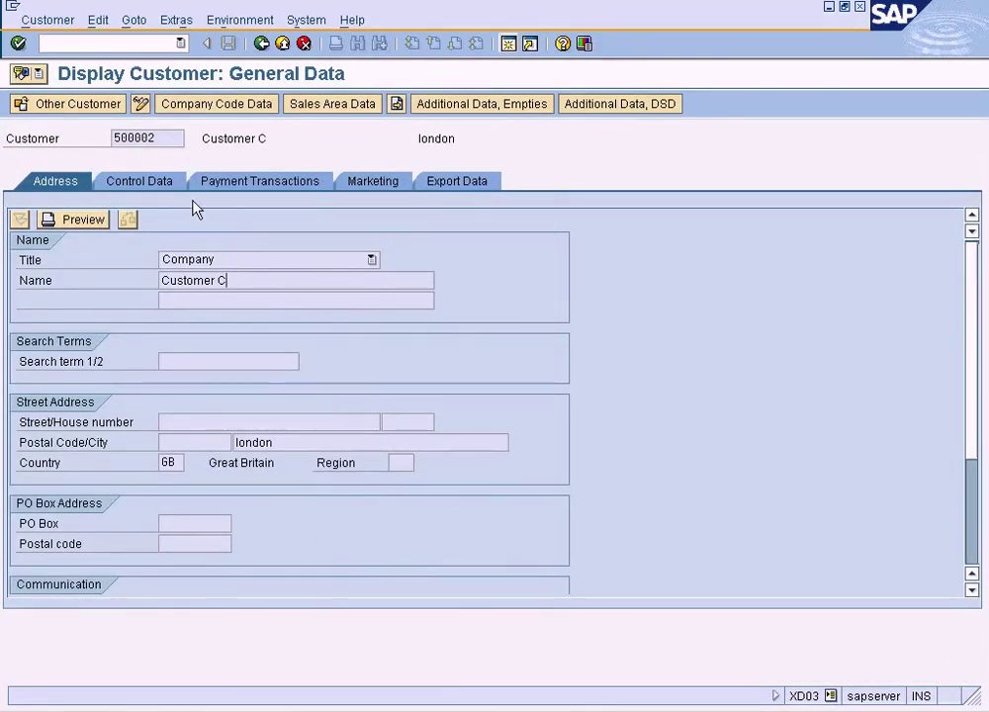
click(170, 183)
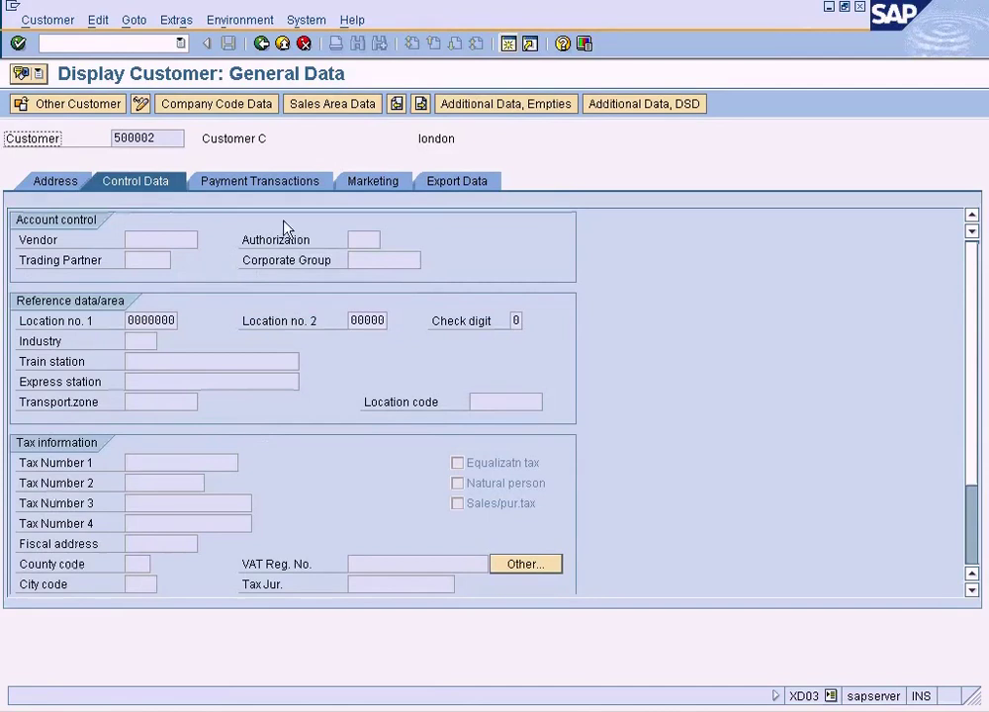
click(241, 187)
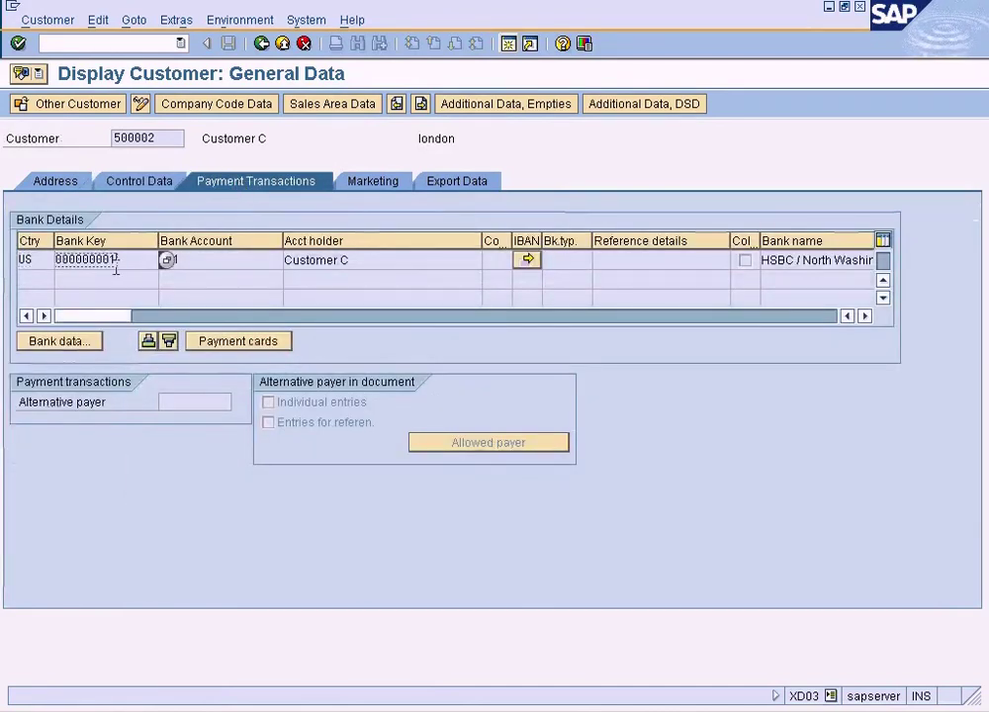
click(59, 186)
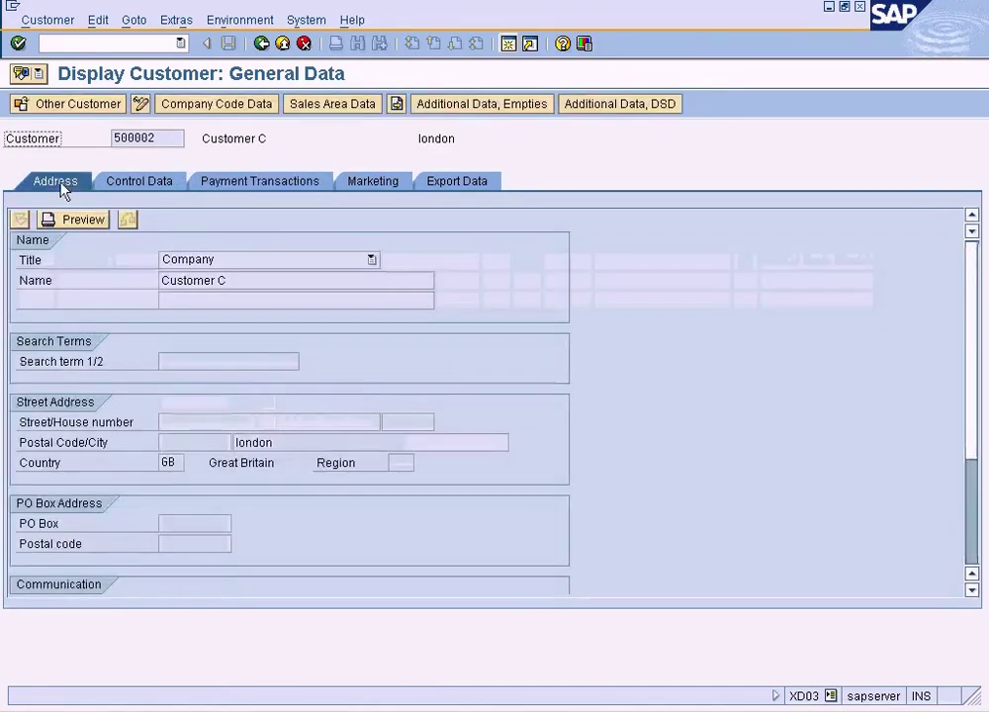
click(165, 461)
click(453, 337)
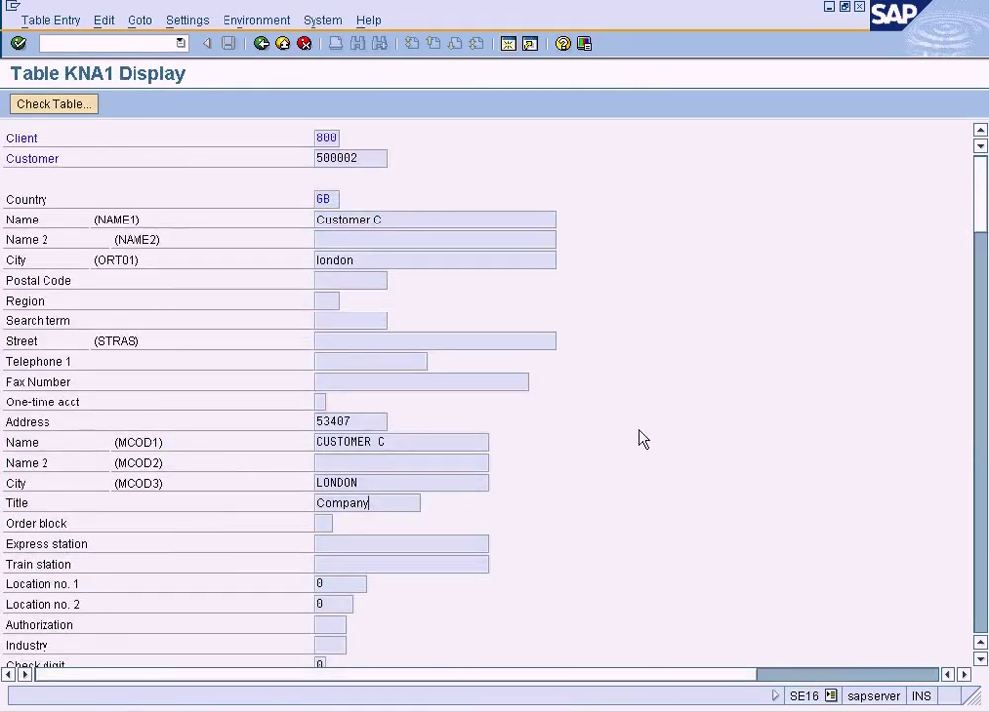
Switch to Customer C's master display and open its SUN company code data, reconciliation account 200003
click(335, 195)
click(486, 710)
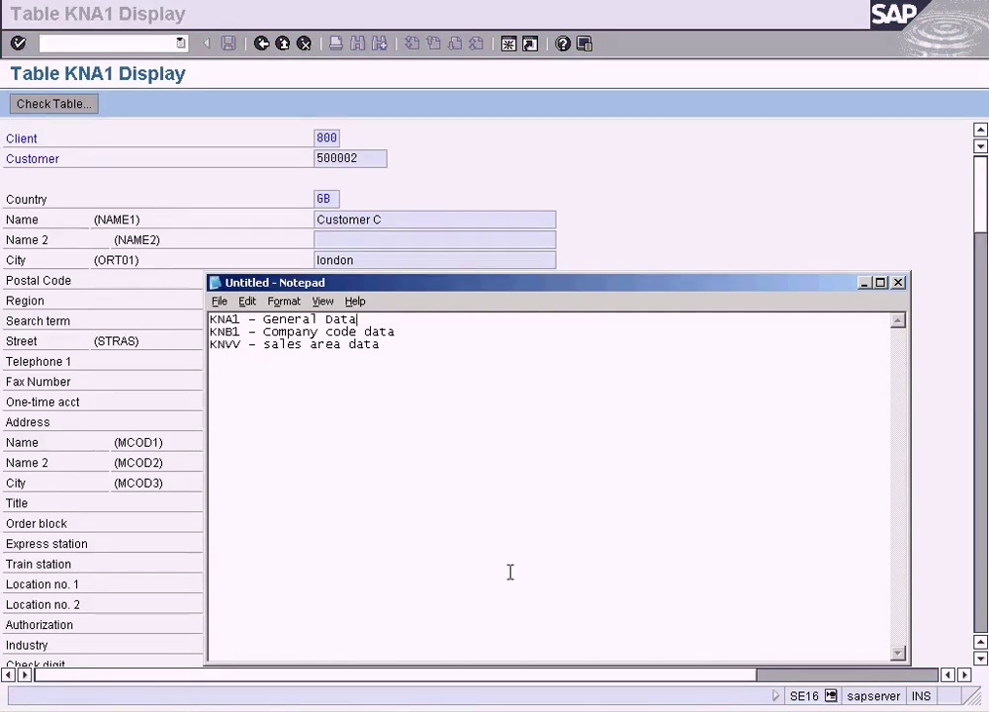
click(288, 709)
click(293, 661)
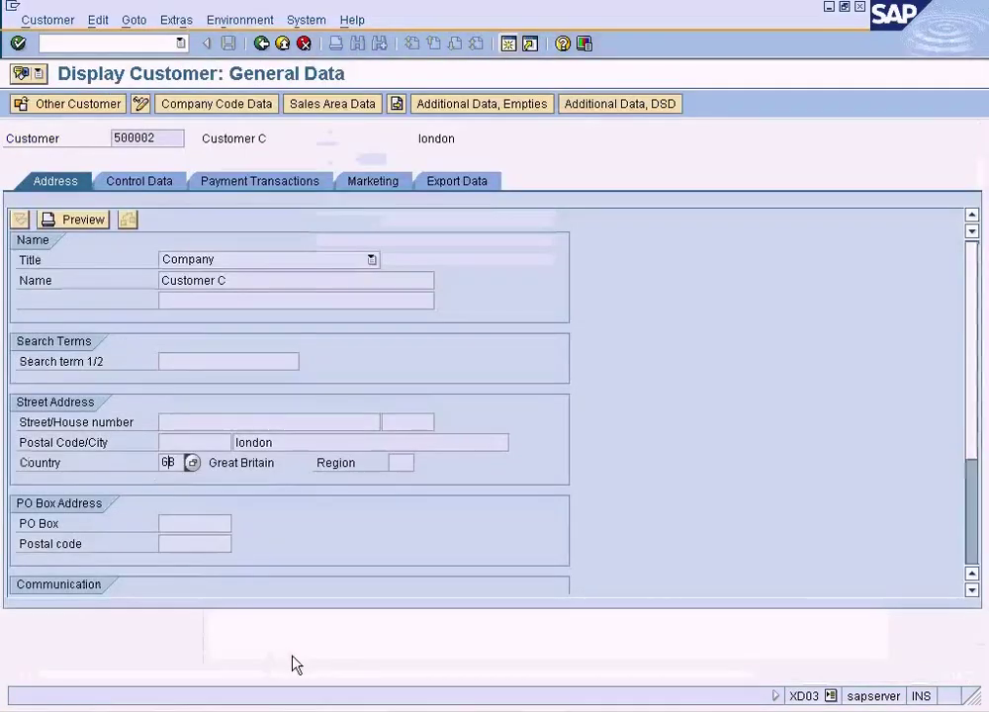
click(224, 113)
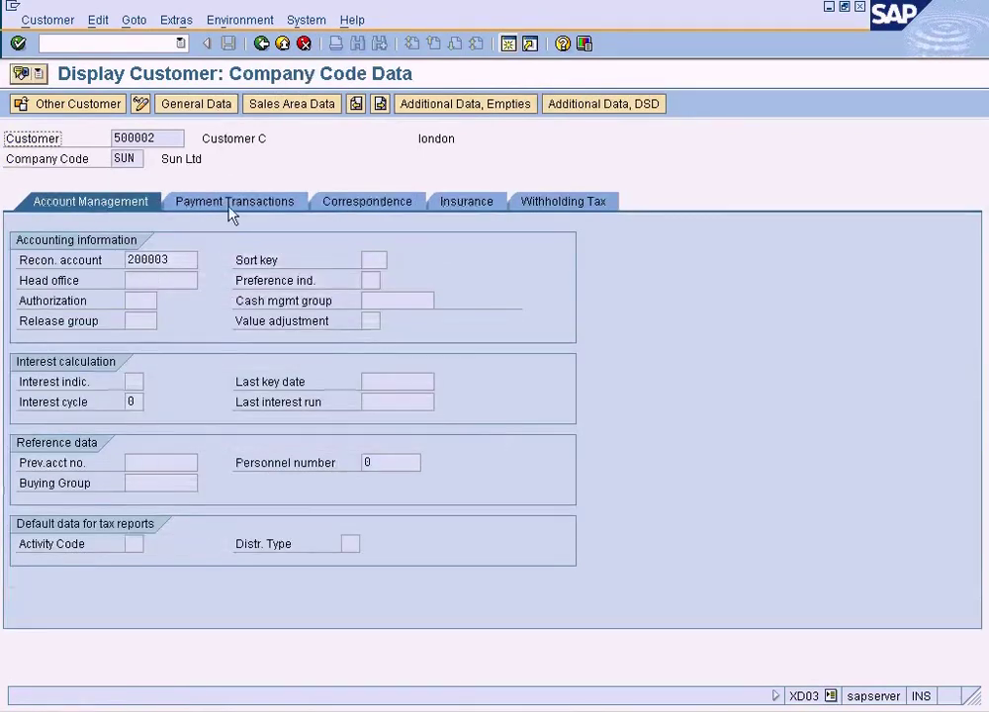
click(178, 259)
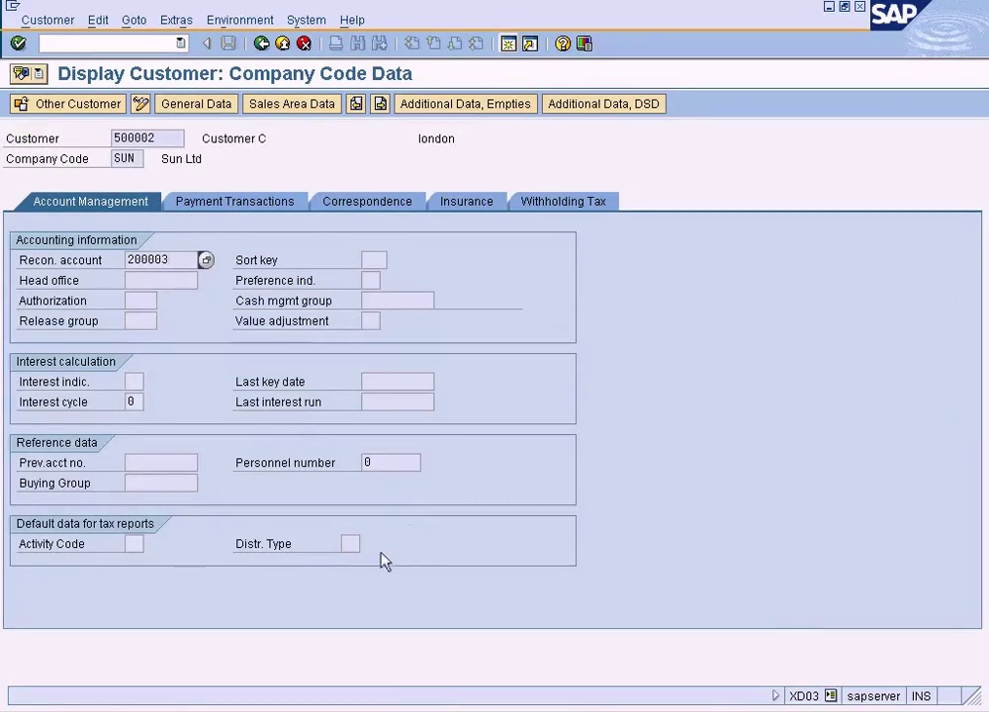
click(272, 708)
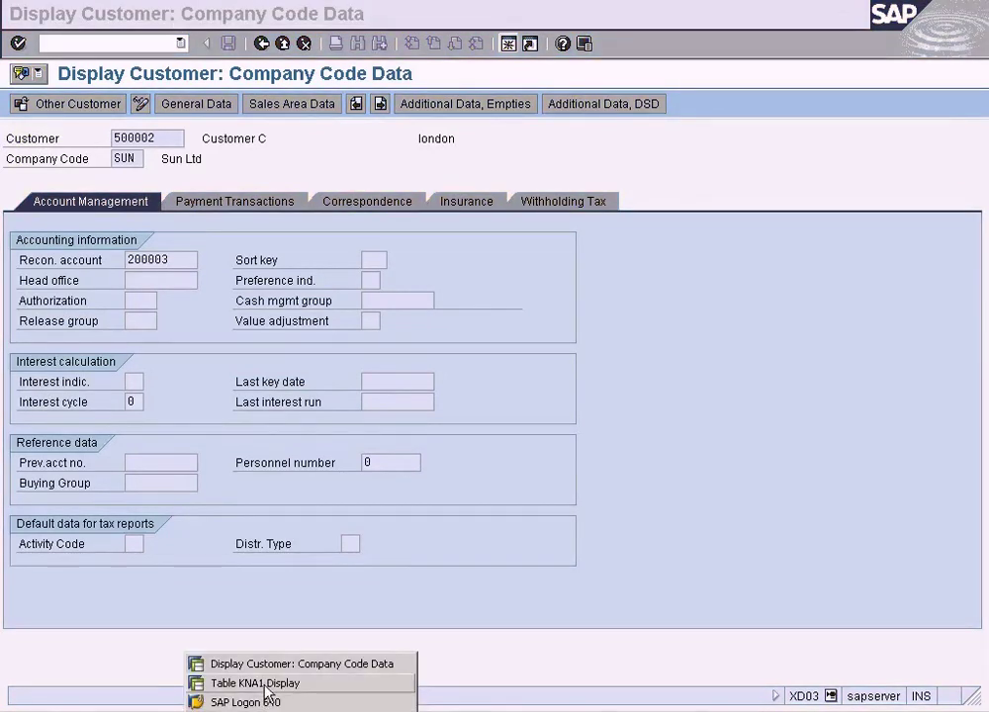
Page through Customer C's KNA1 record to Consumer, then back up to account group TCUS and language EN
click(255, 684)
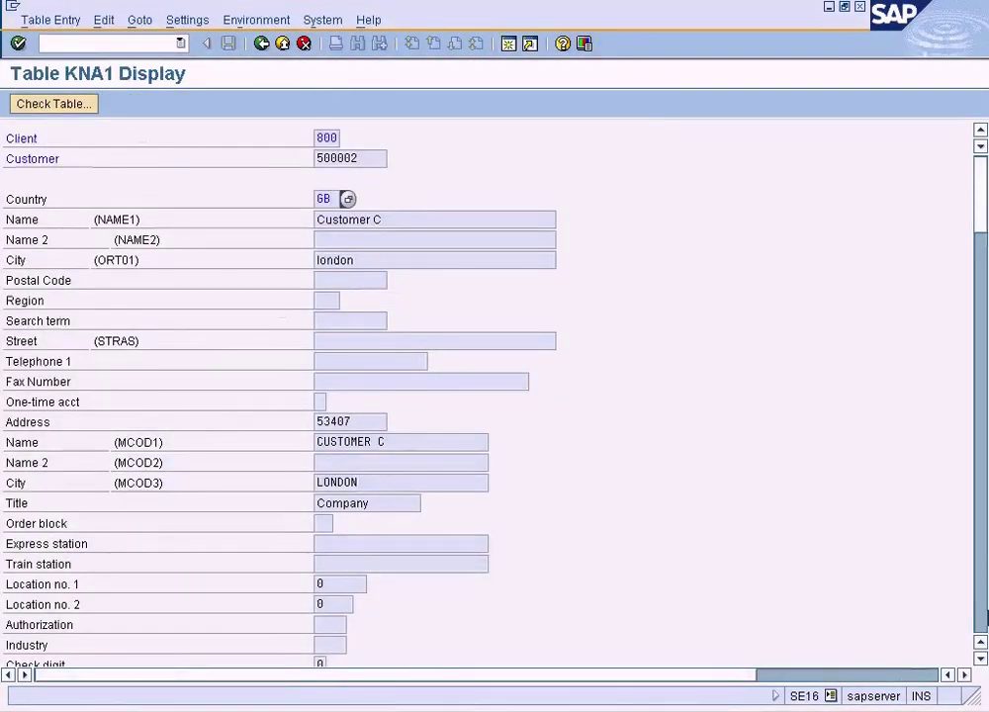
click(448, 460)
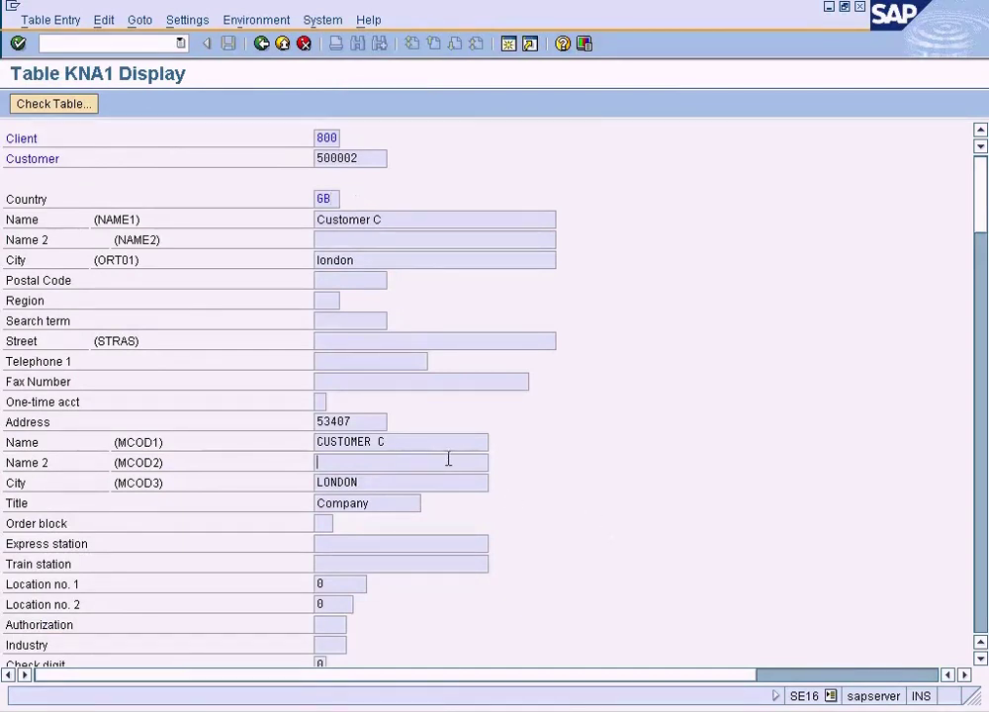
key(Page_Down)
key(Page_Down)
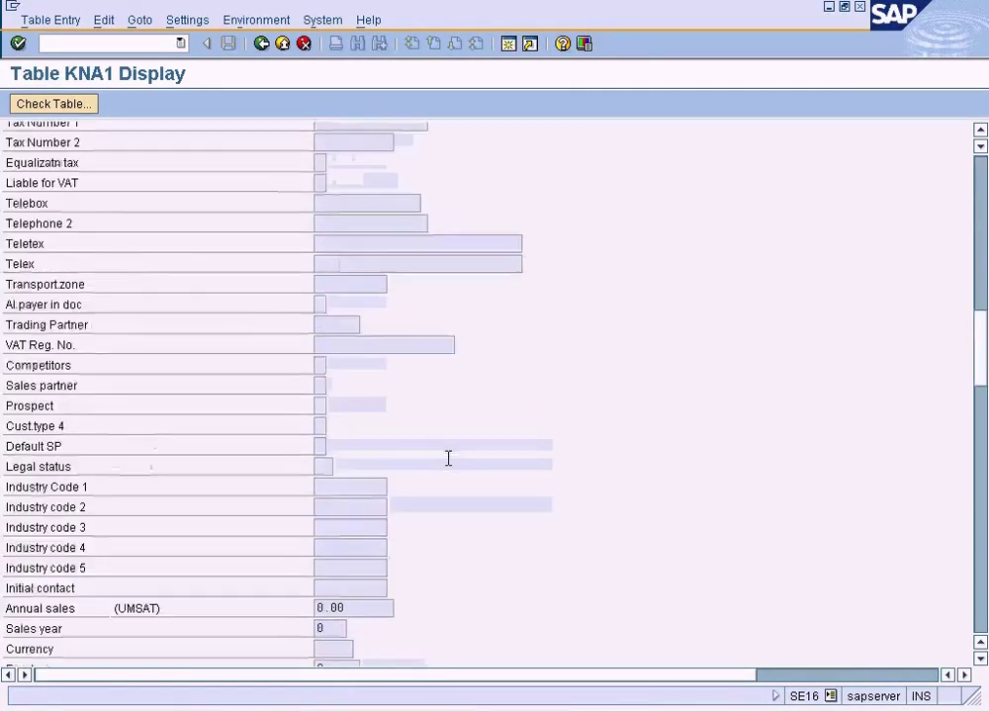
key(Page_Down)
key(Page_Down)
key(Page_Down)
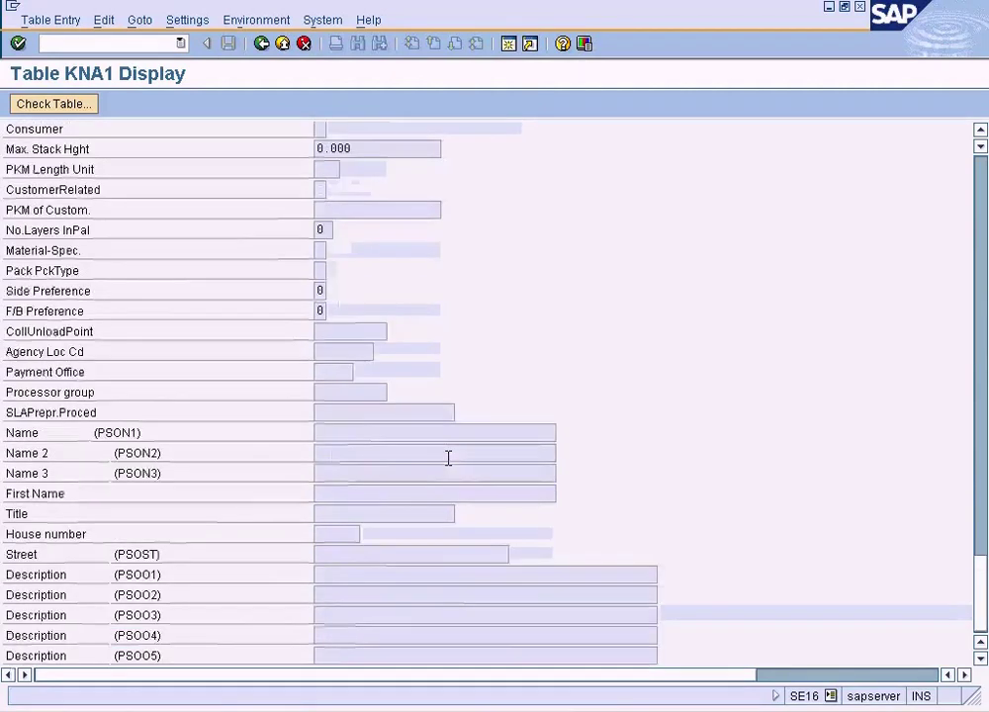
key(Page_Up)
key(Page_Up)
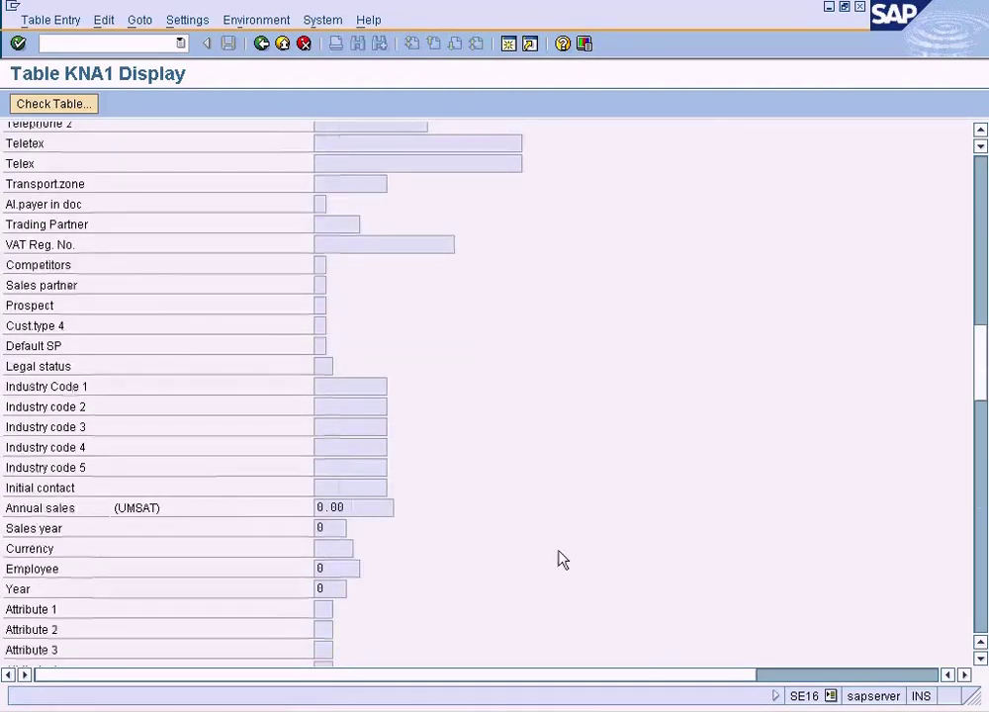
click(985, 566)
click(980, 558)
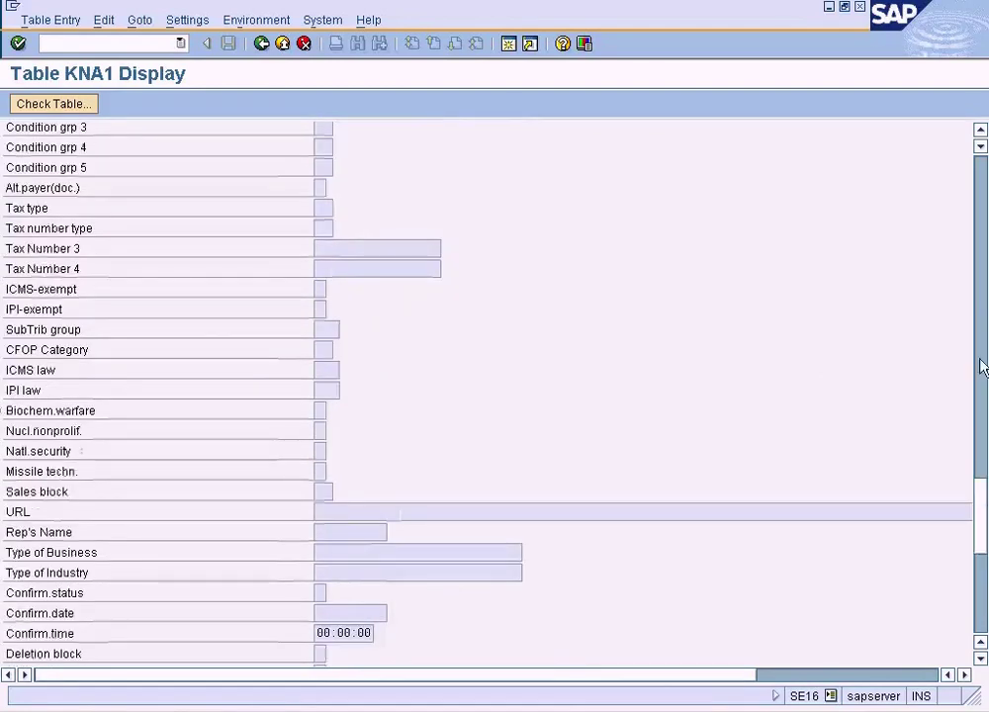
click(982, 314)
click(982, 315)
click(981, 185)
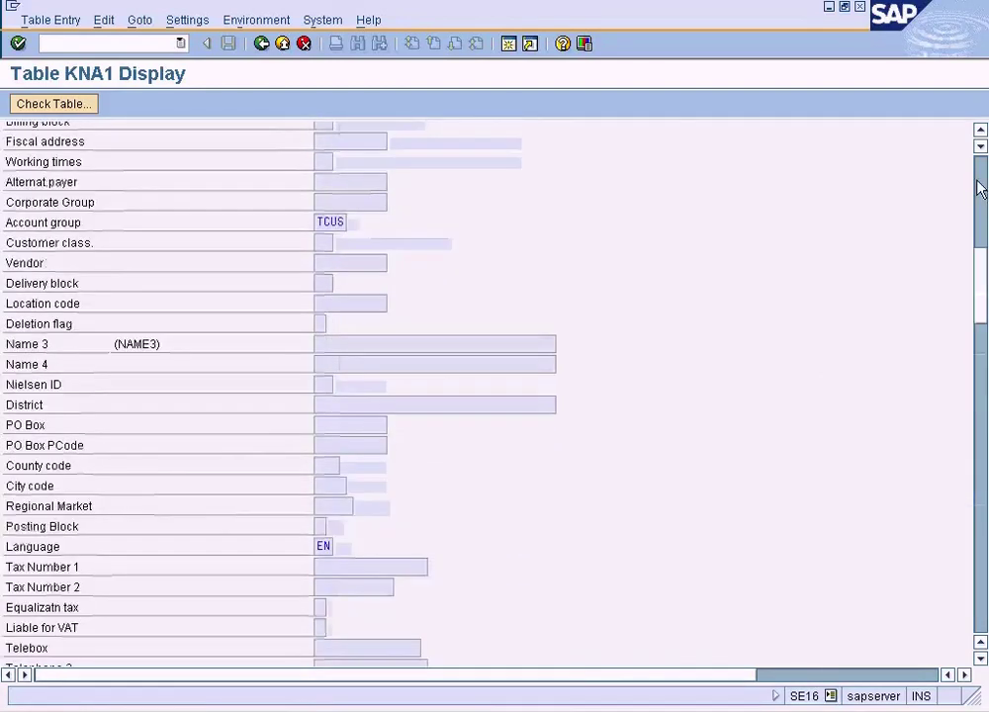
Copy the KNB1 name from the notes into SE16's table name and open table KNB1
key(alt+Tab)
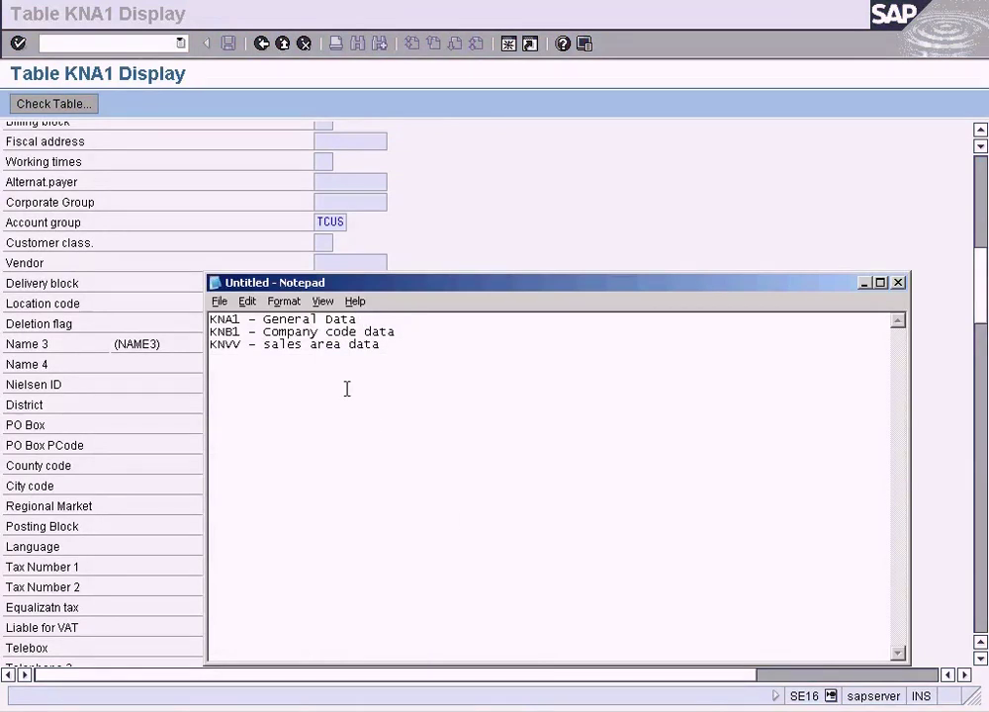
drag(406, 331, 279, 333)
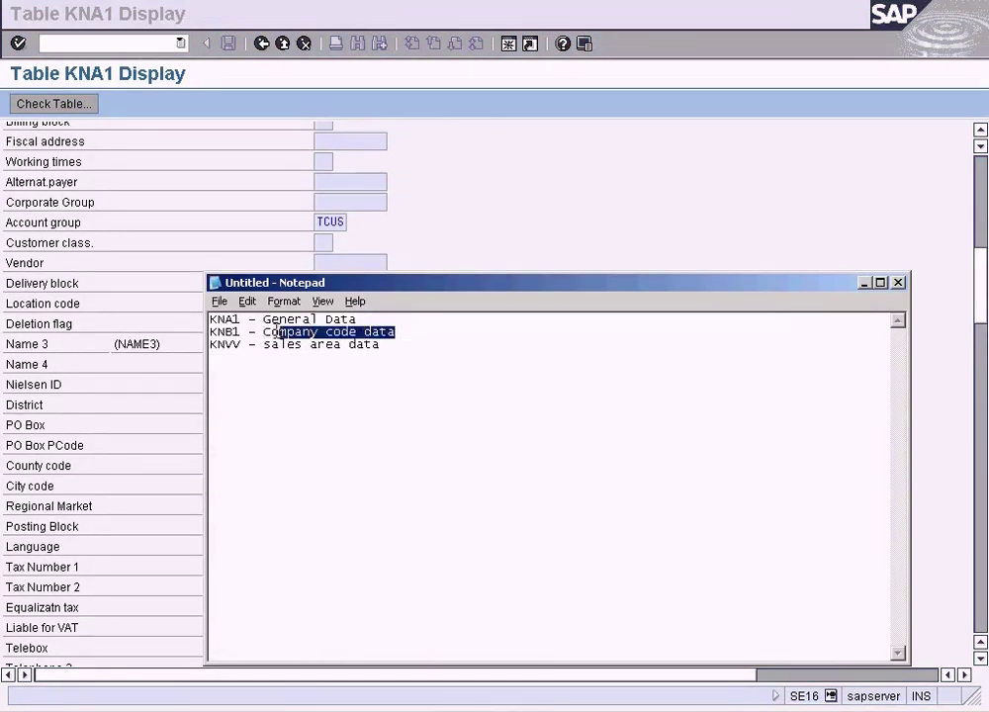
double_click(228, 334)
key(ctrl+c)
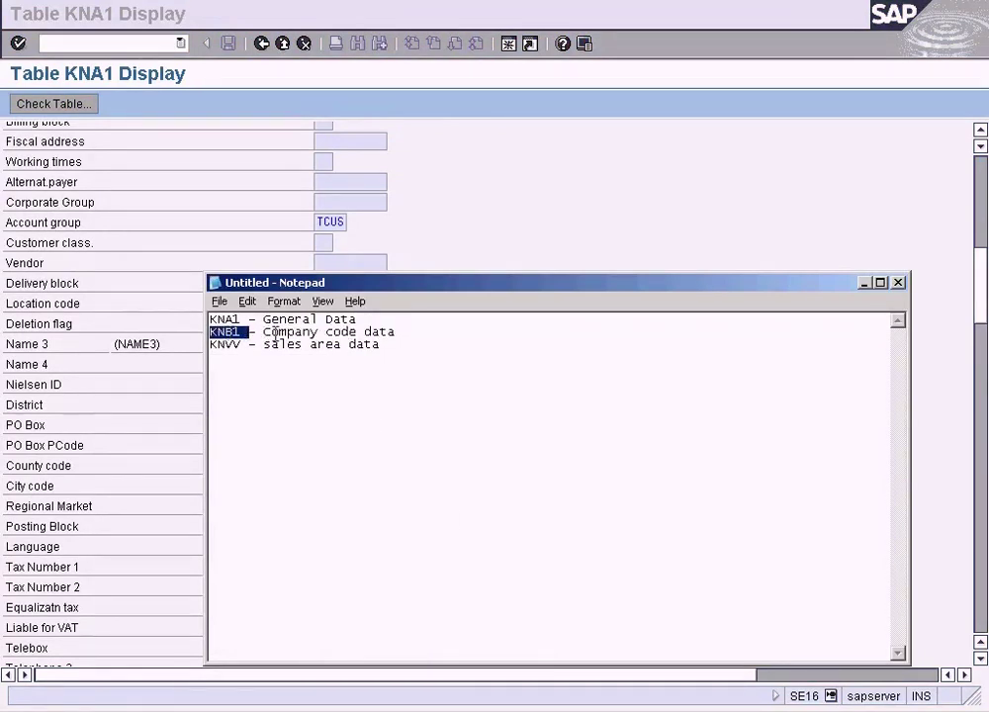
click(260, 199)
click(262, 43)
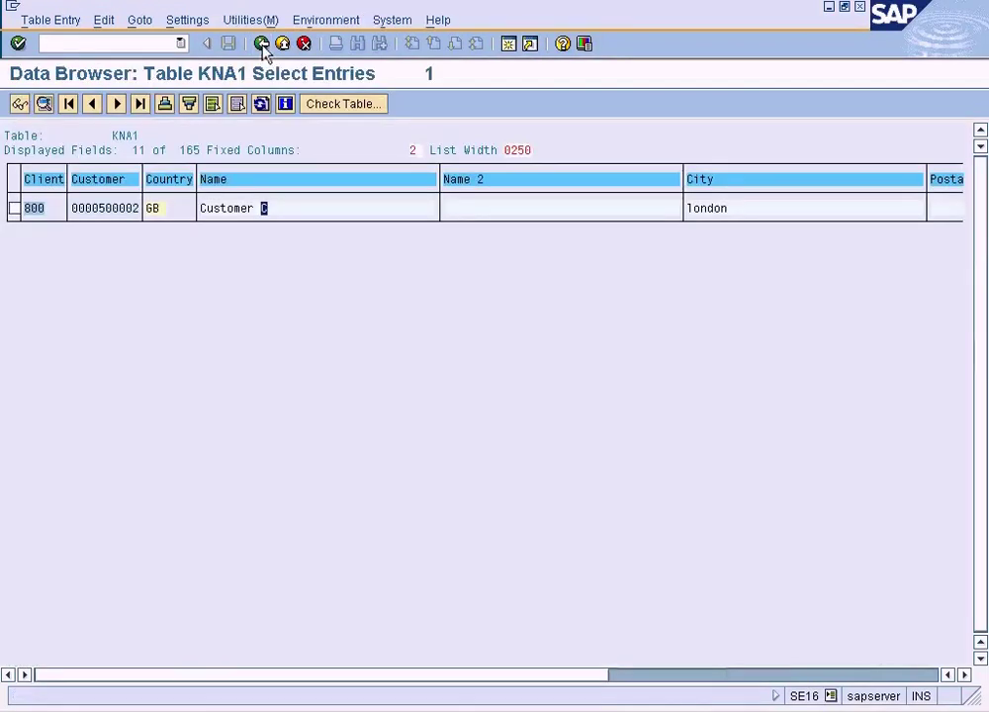
click(261, 43)
click(261, 43)
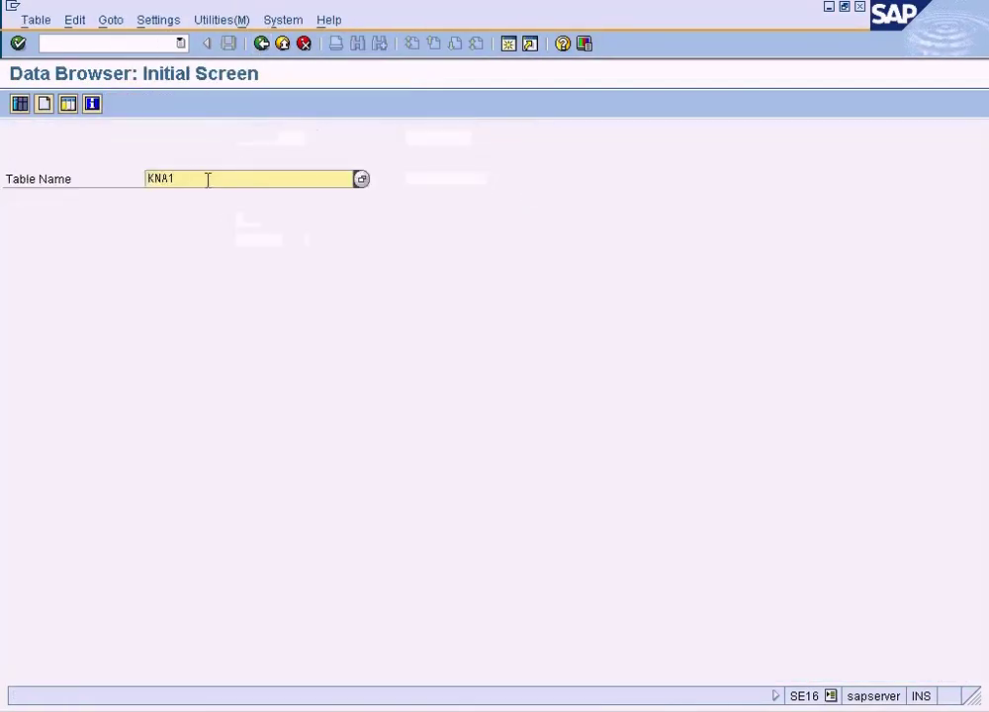
drag(207, 179, 82, 172)
key(ctrl+v)
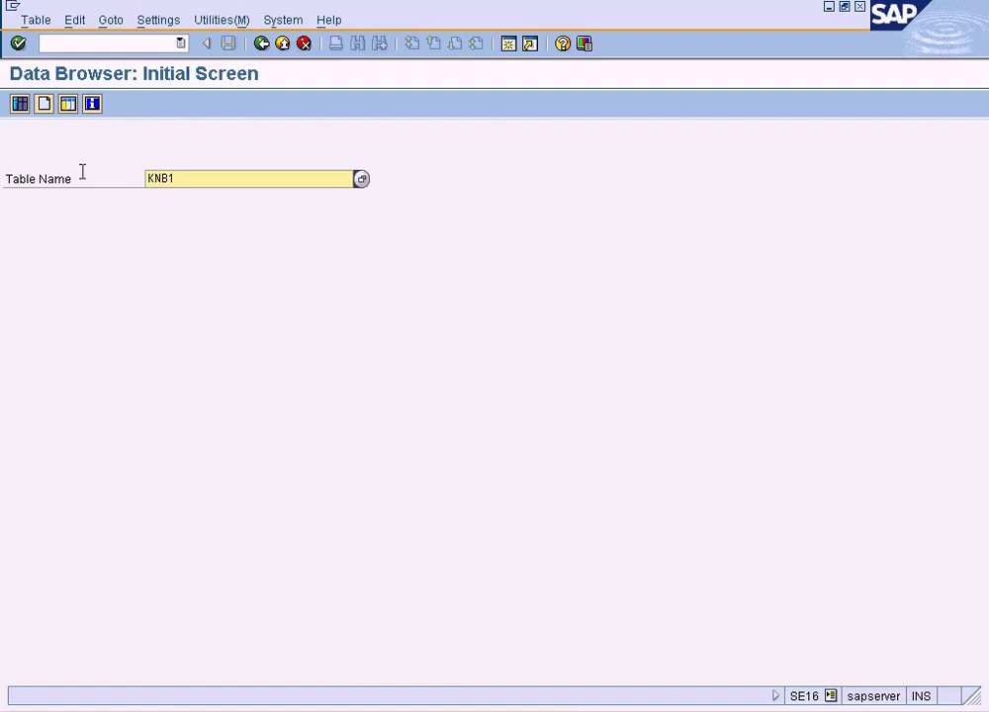
key(Return)
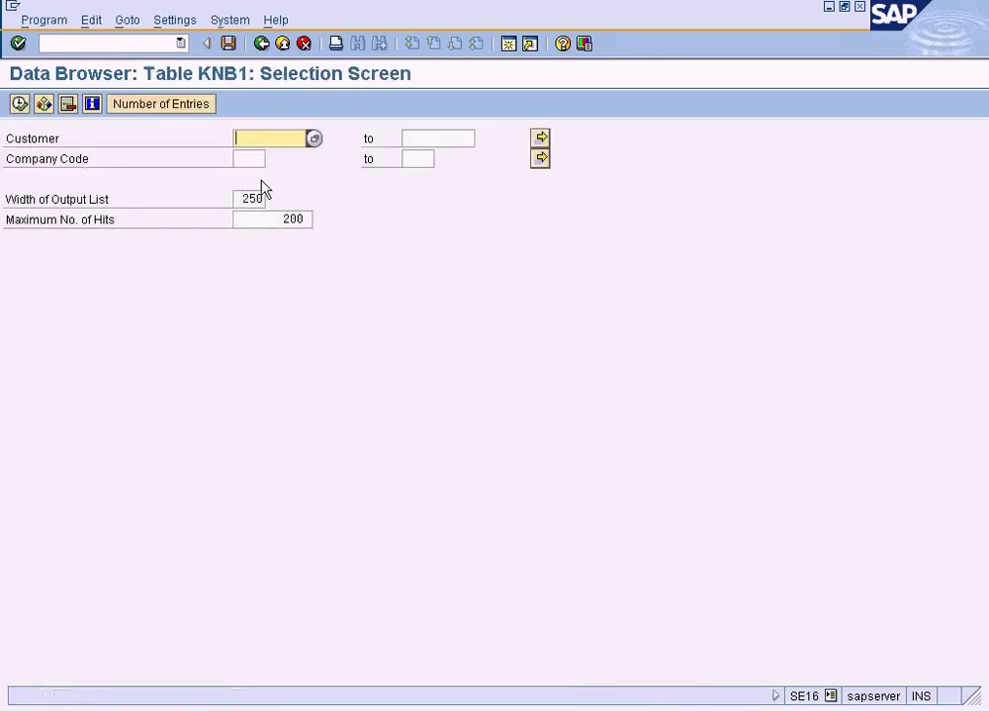
Select Customer C (500002) via search help, set company code SUN, and list the KNB1 entry
click(313, 140)
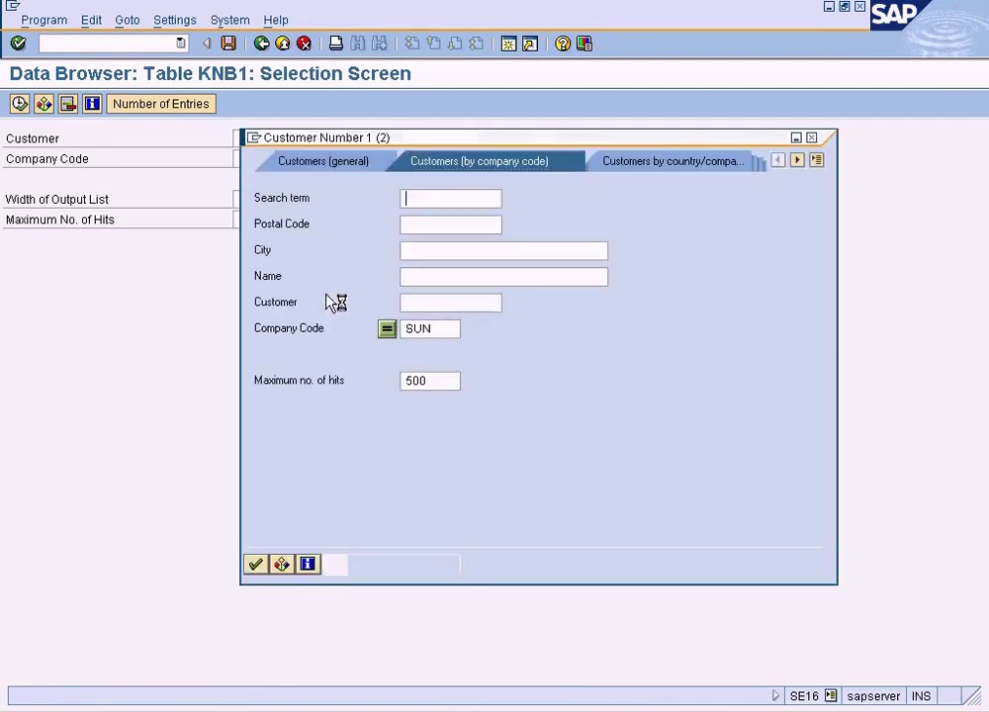
click(255, 564)
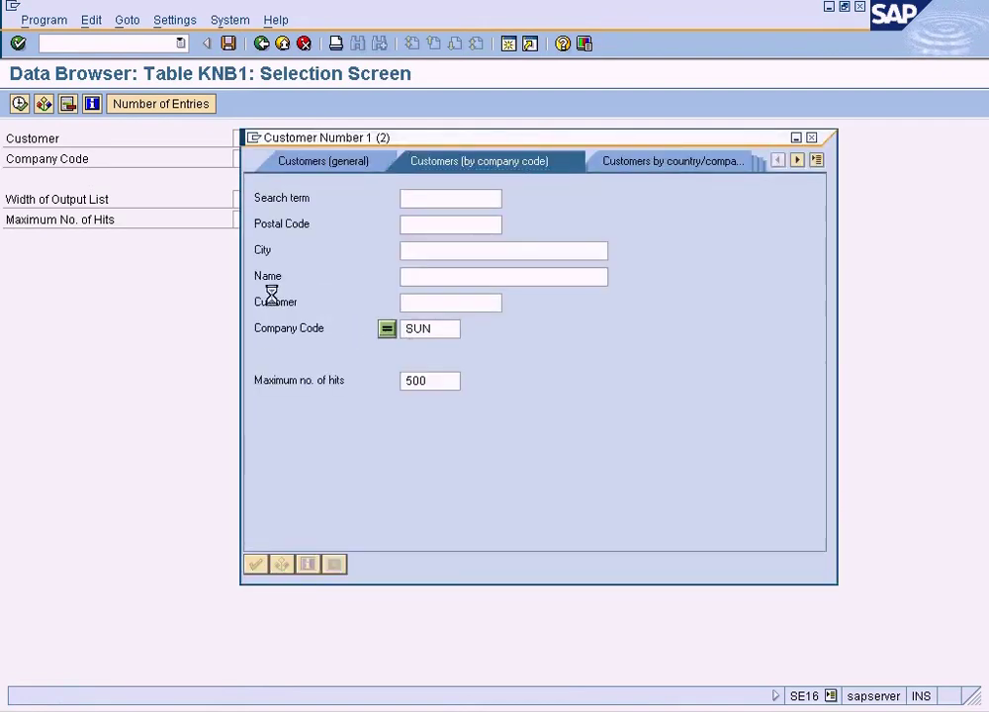
double_click(339, 174)
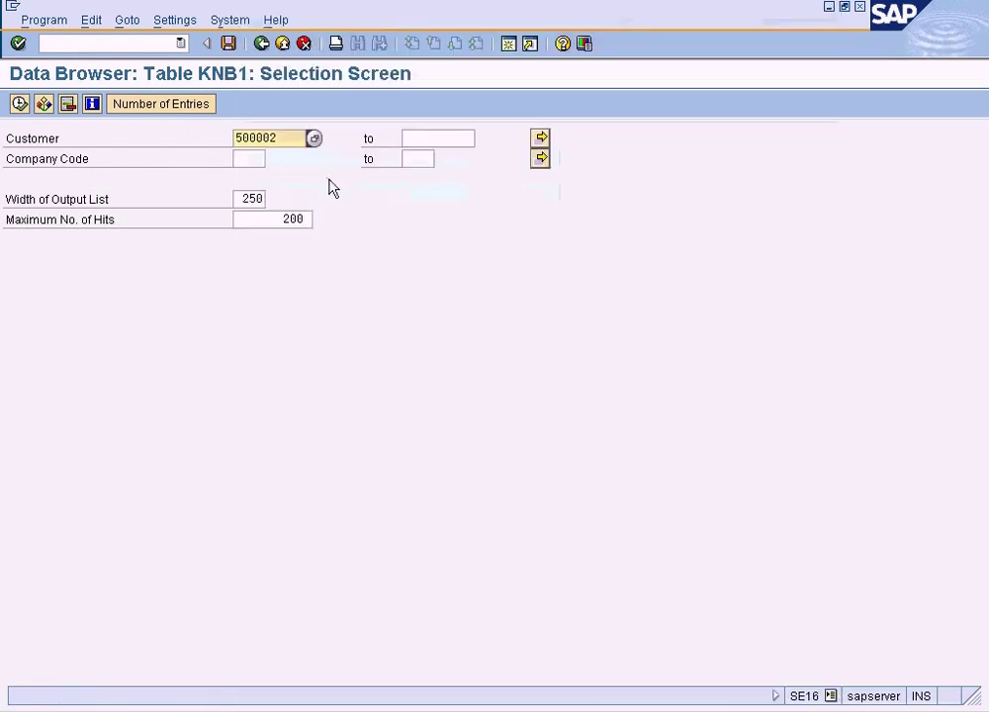
click(251, 158)
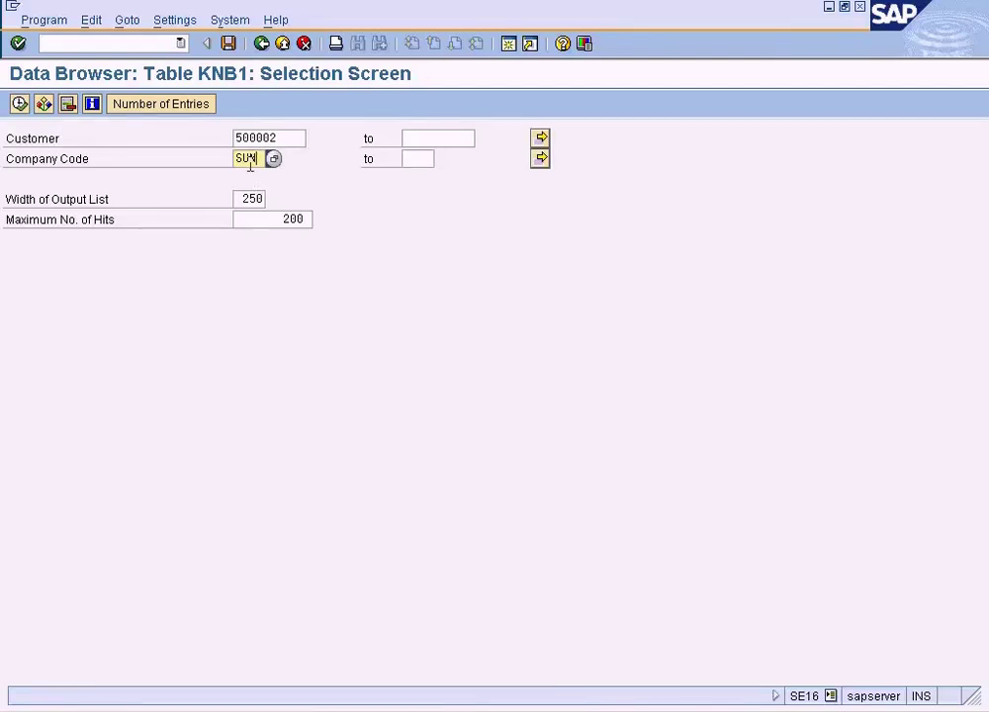
click(19, 104)
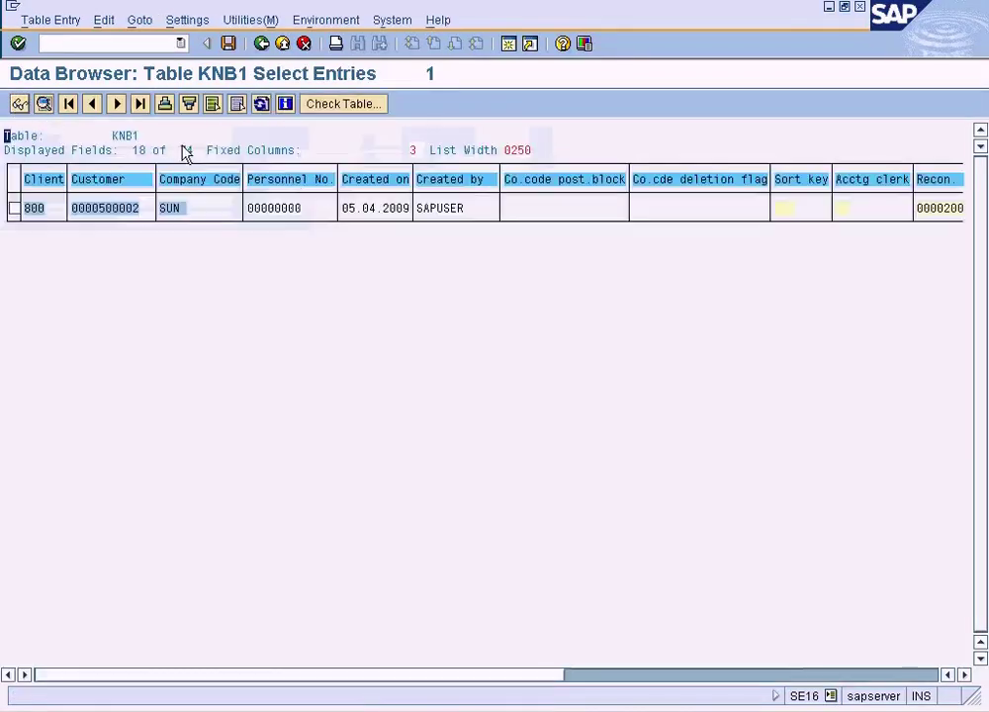
Open the SUN row's full KNB1 record and check reconciliation account 200003
double_click(301, 211)
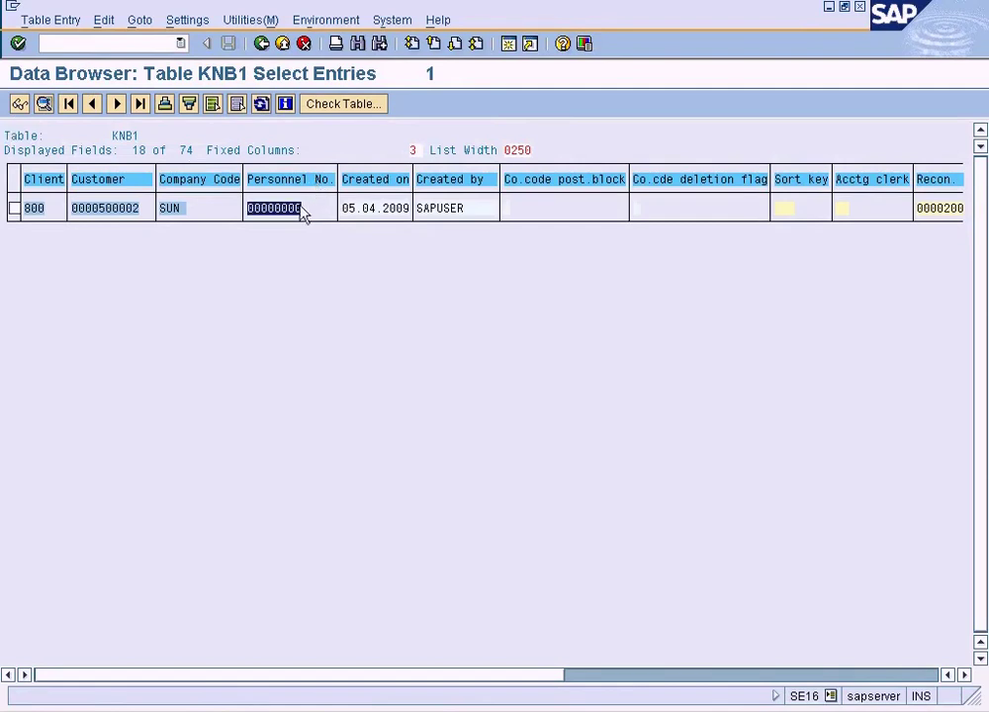
double_click(178, 211)
double_click(179, 212)
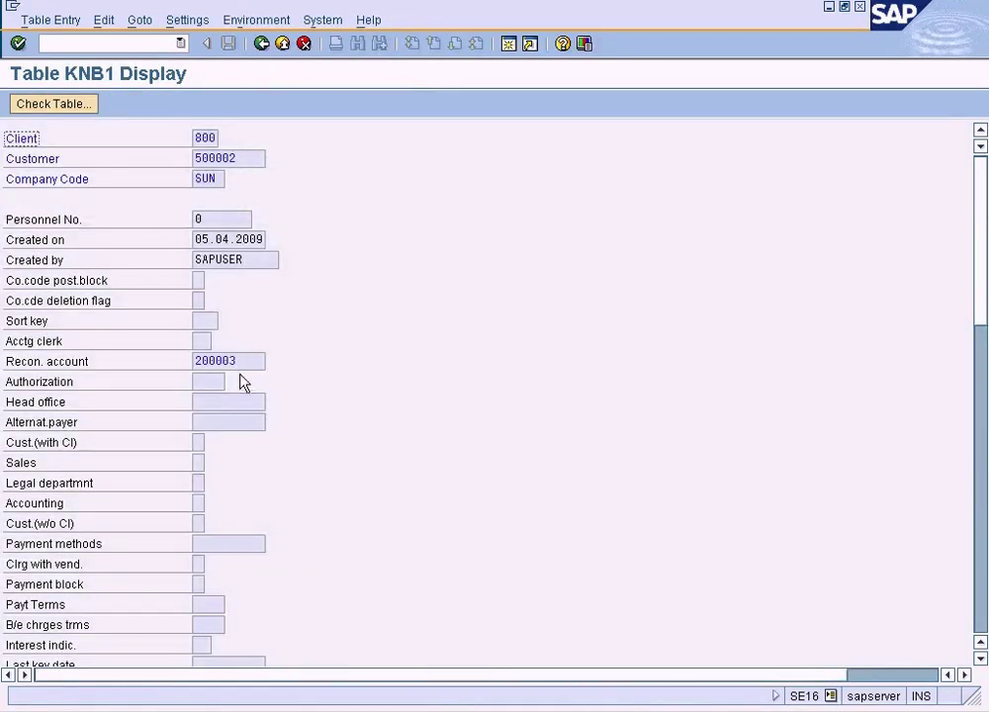
click(249, 362)
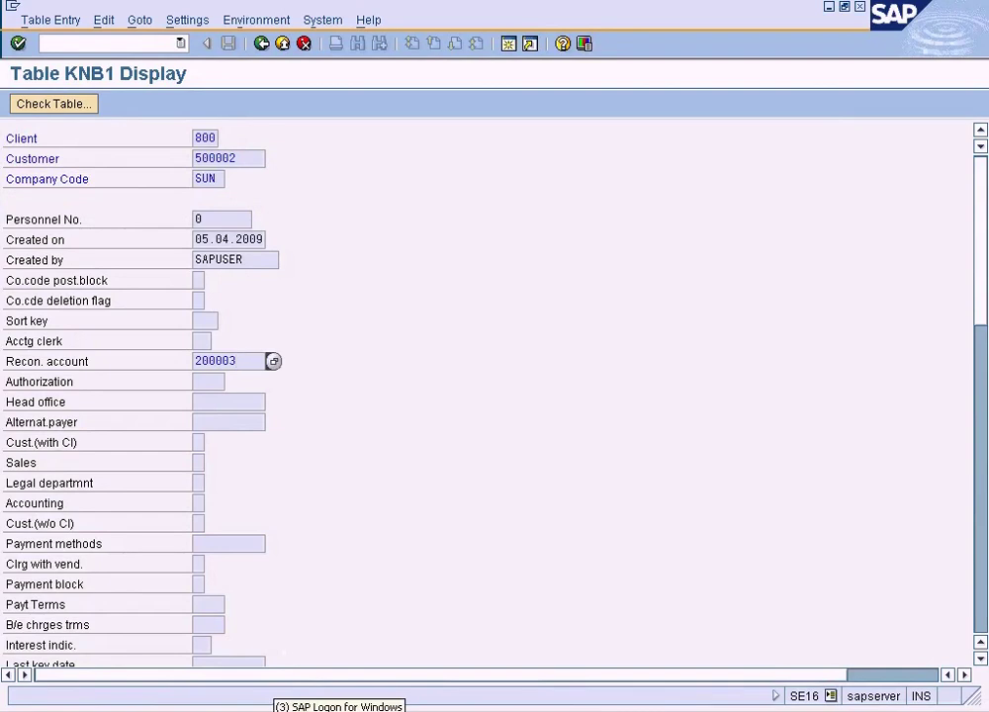
Compare with the customer master's sales area data (sales district ES0020), then page further through KNB1 fields
click(272, 708)
click(295, 664)
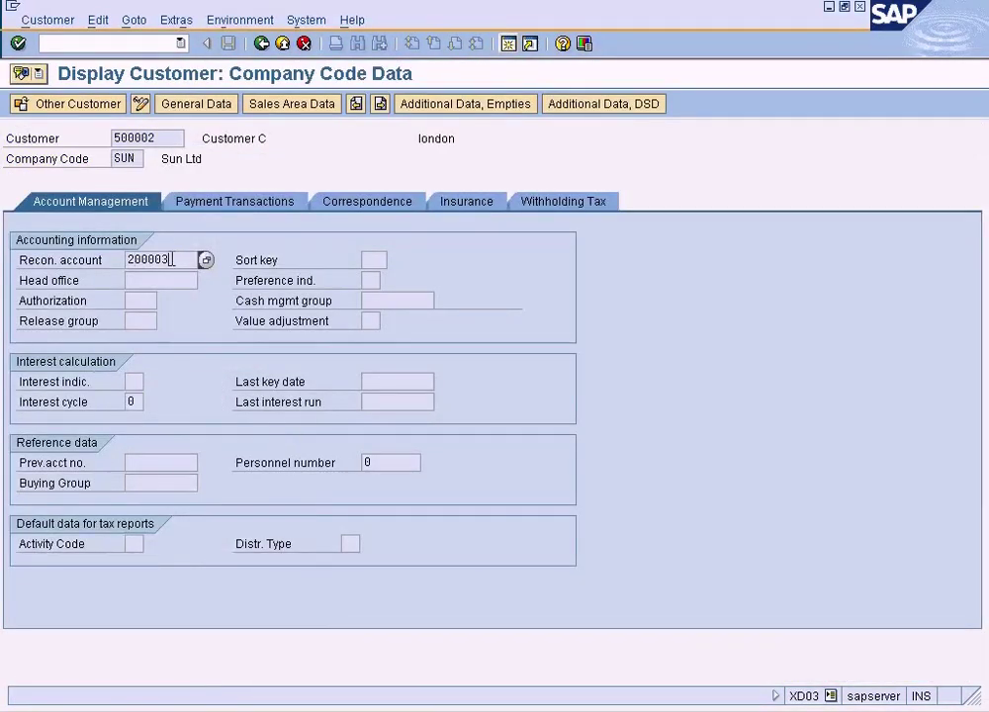
click(292, 112)
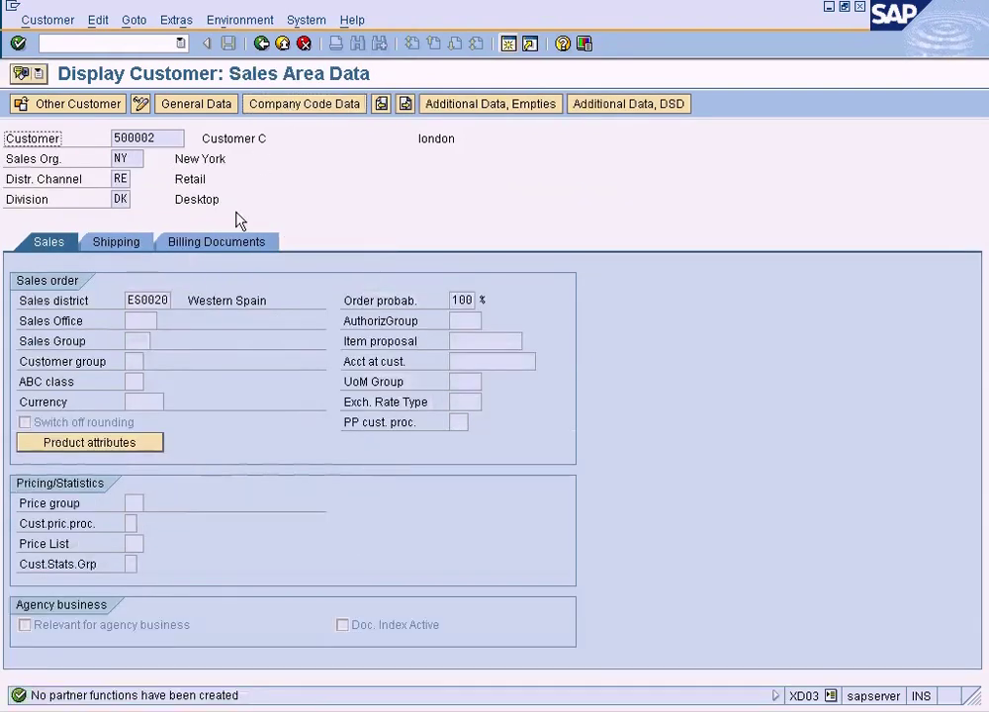
click(150, 300)
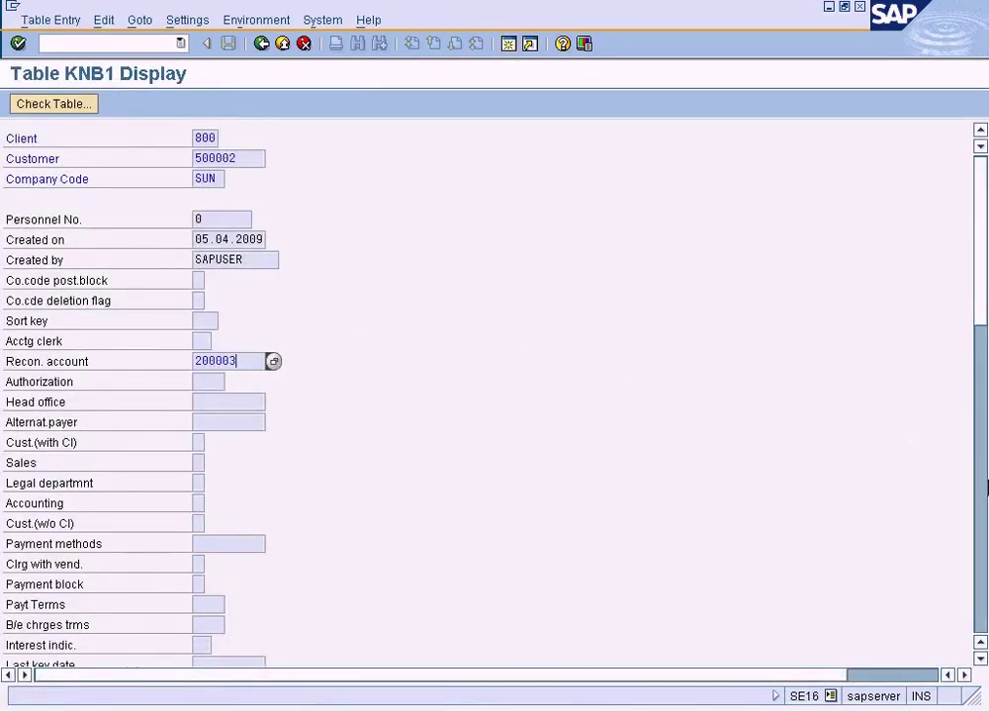
click(983, 572)
click(982, 572)
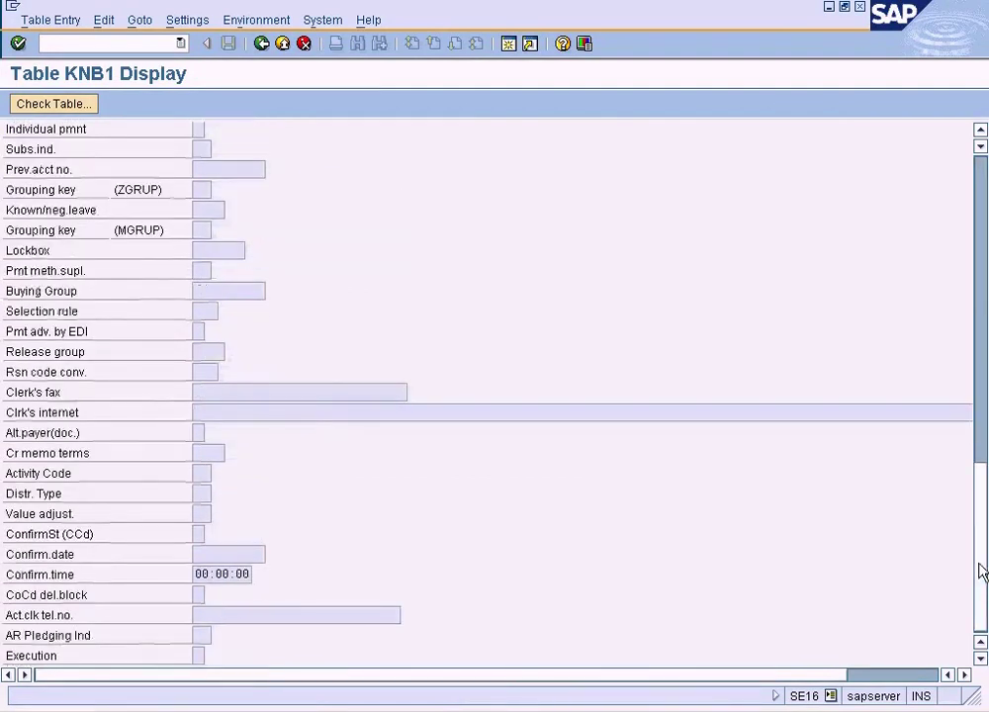
Go back to the SE16 initial screen, replace KNB1 with KNVV and open its selection screen
click(541, 711)
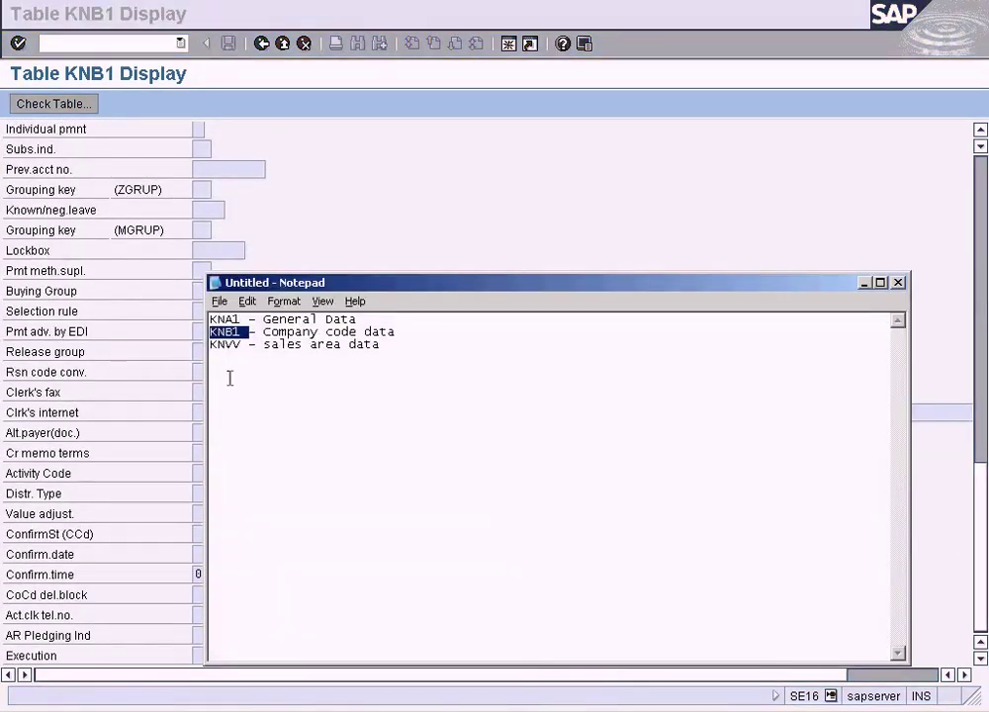
double_click(220, 344)
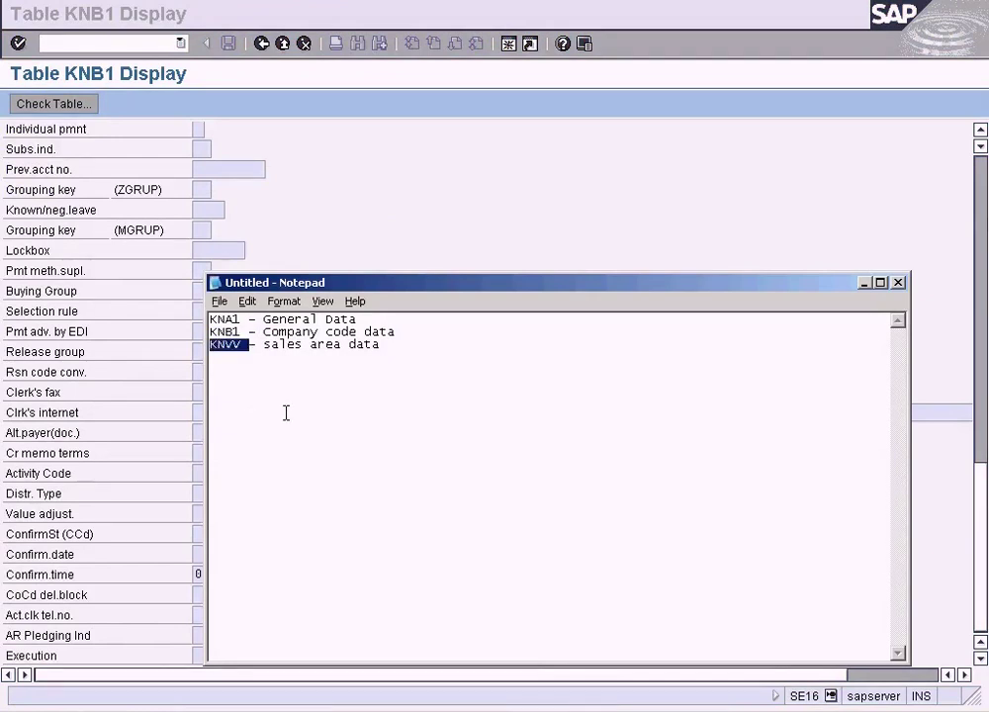
click(295, 178)
click(261, 44)
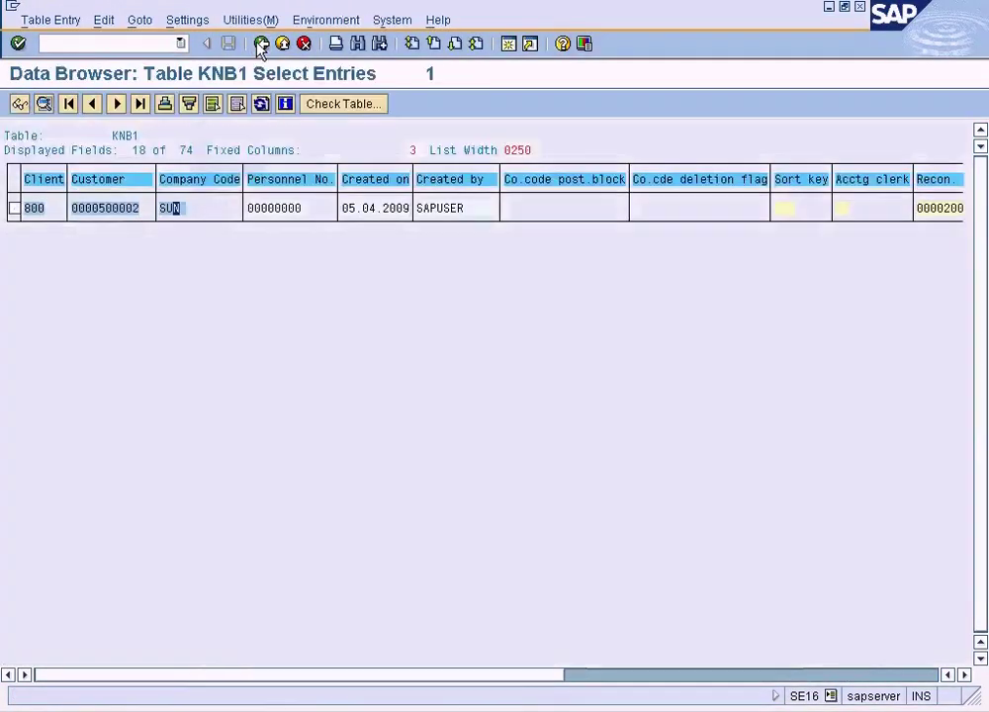
click(261, 44)
click(261, 45)
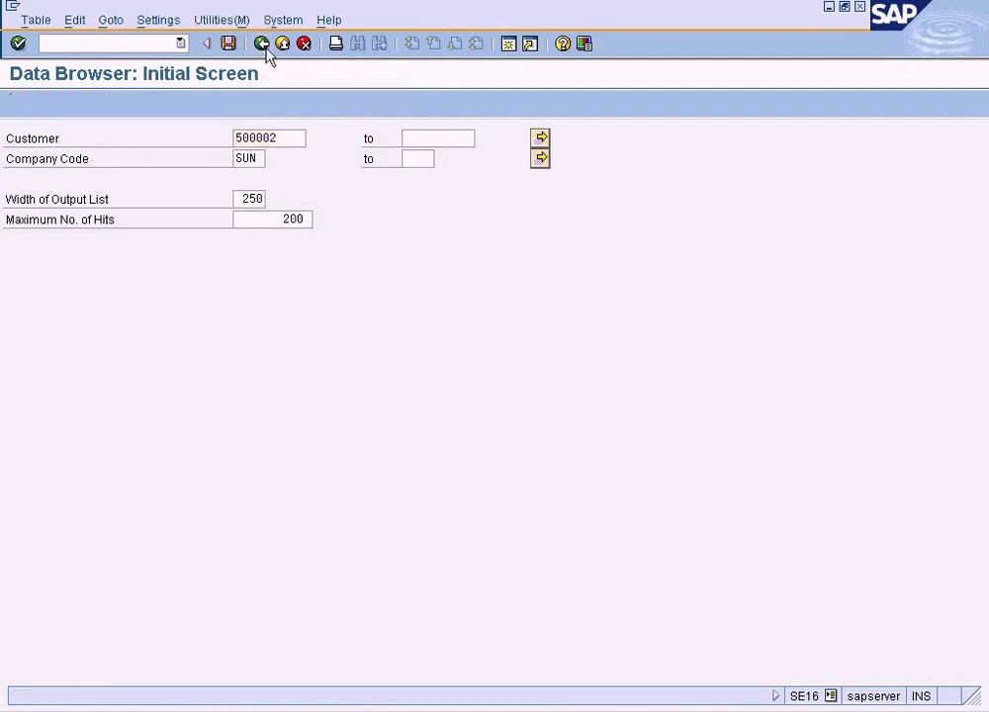
drag(228, 176, 137, 174)
text(KNVV)
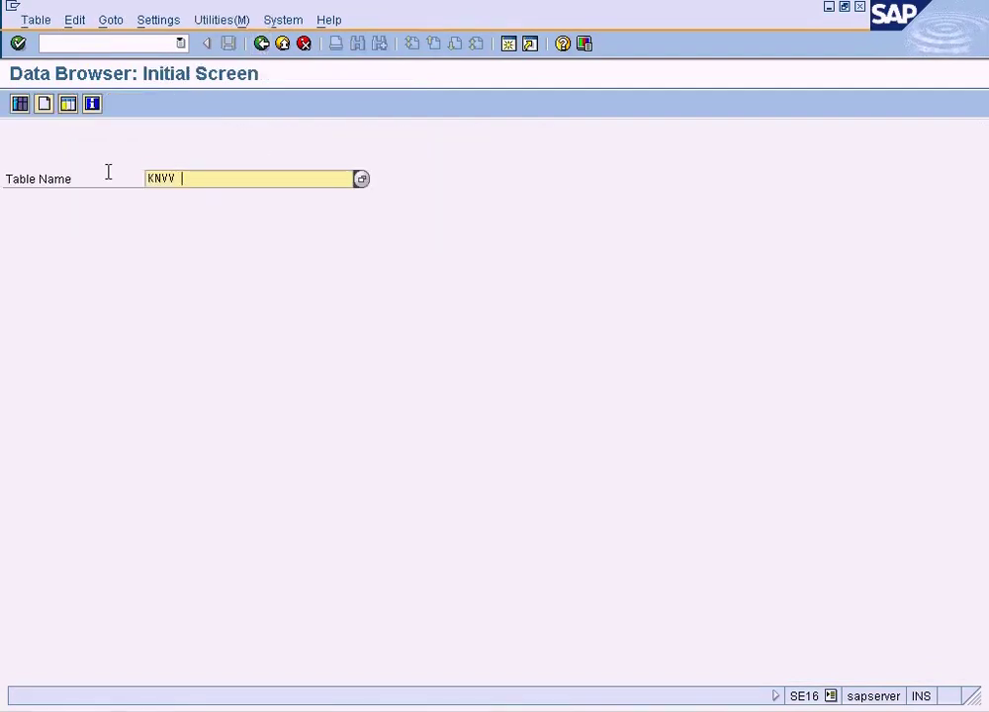
key(Return)
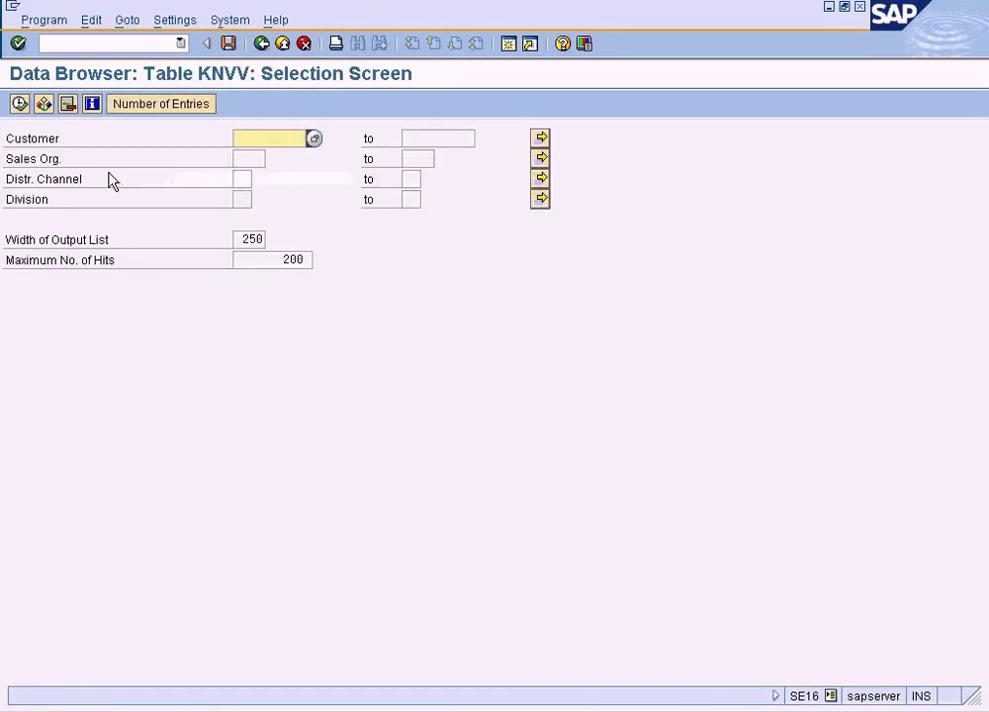
Pick Customer C (500002) via search help for company code SUN and list its KNVV entries
click(250, 159)
click(241, 176)
click(238, 159)
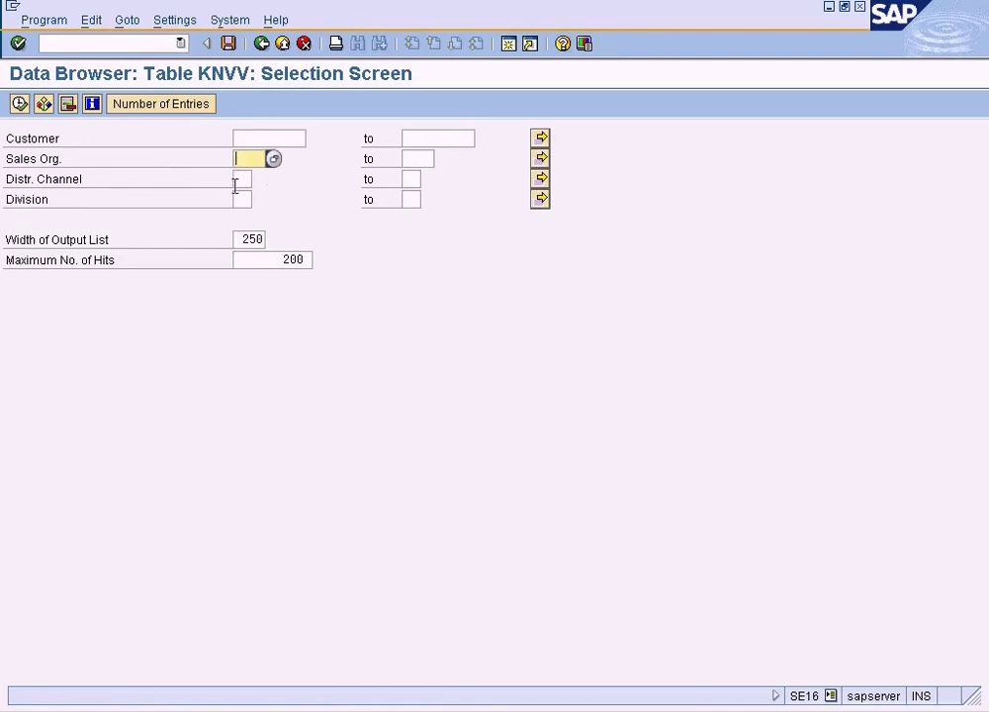
click(237, 183)
click(237, 203)
click(292, 139)
click(312, 139)
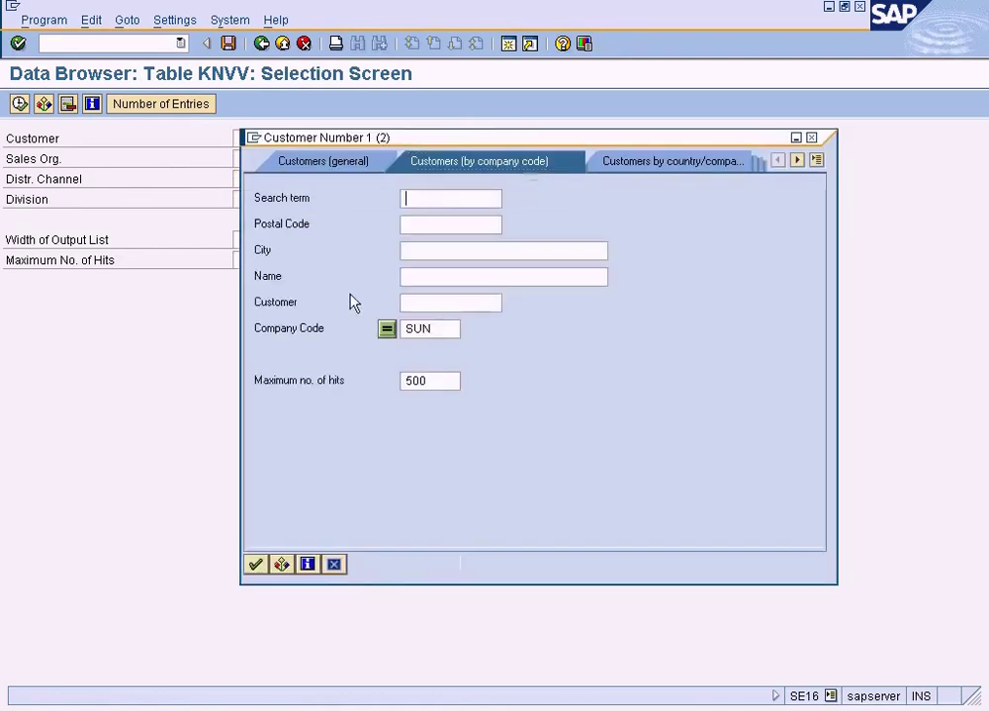
click(256, 564)
double_click(382, 177)
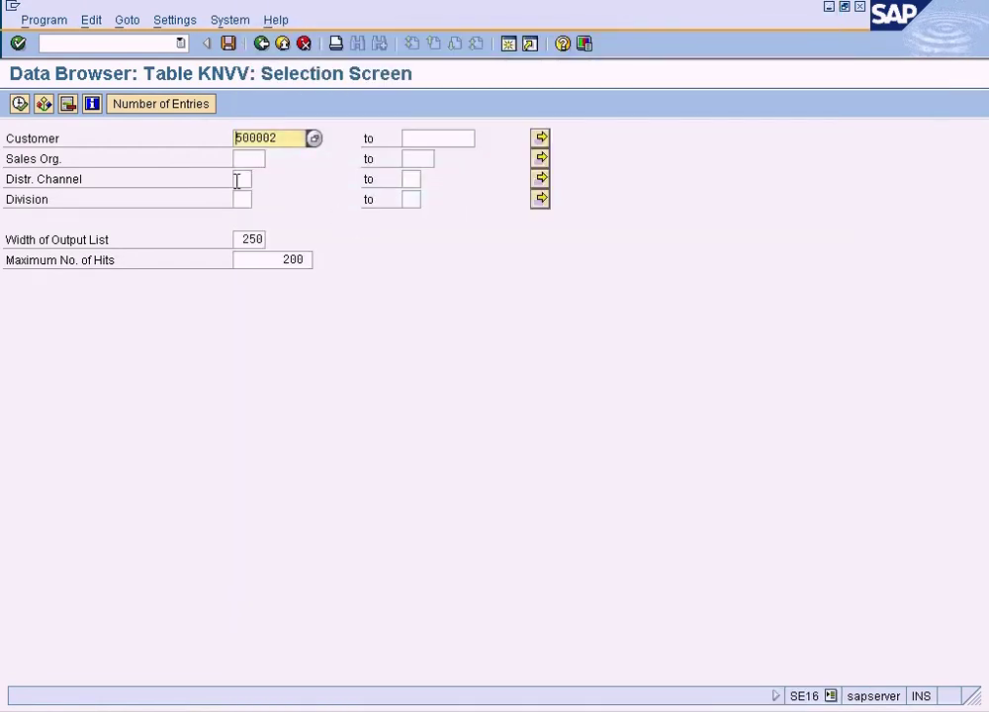
click(19, 103)
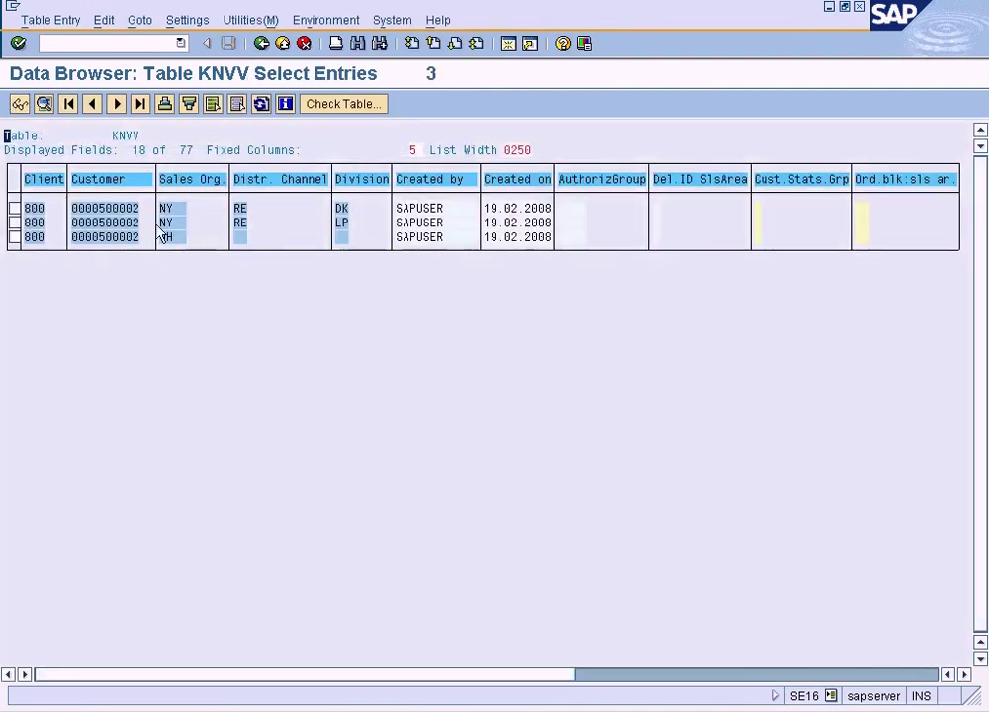
Open the first KNVV row (NY/RE/DK) in detail and check its sales district
click(113, 210)
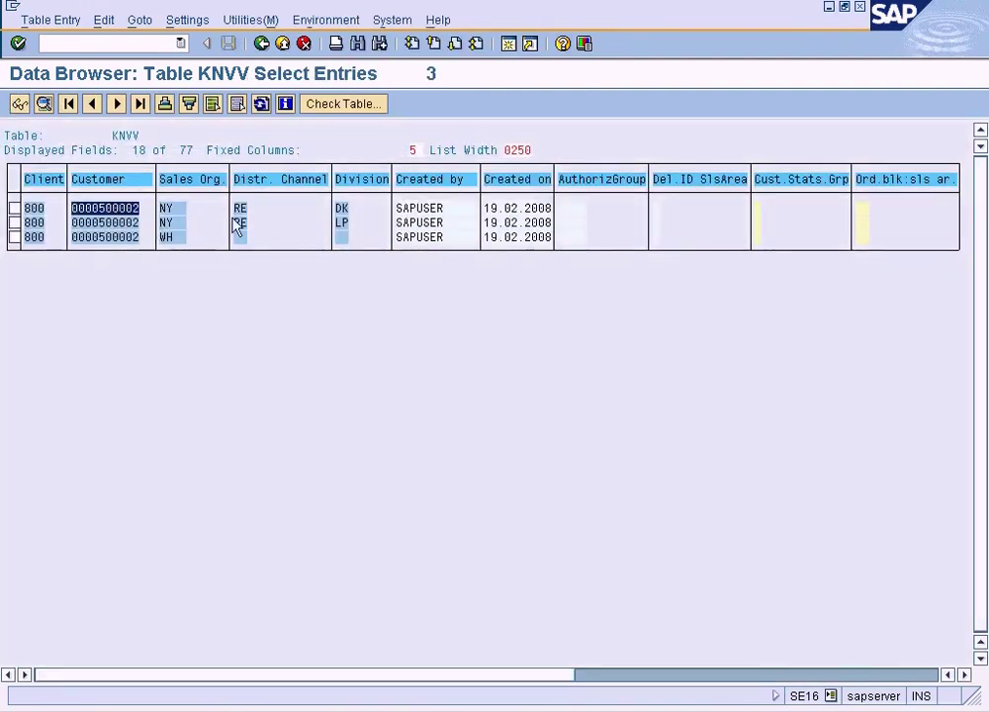
double_click(425, 208)
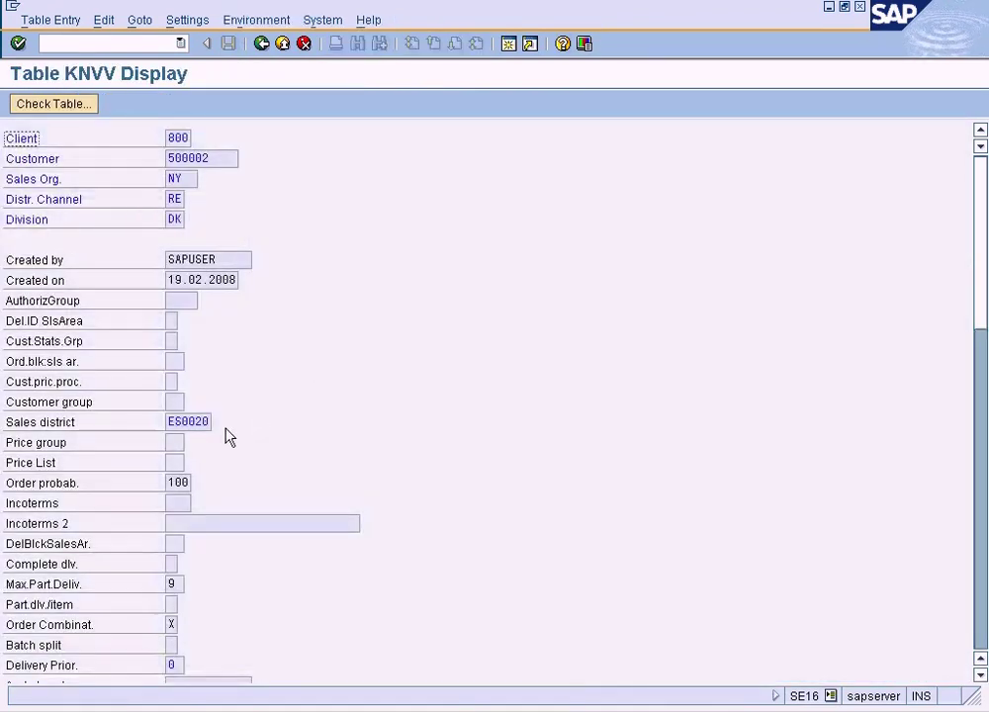
click(177, 421)
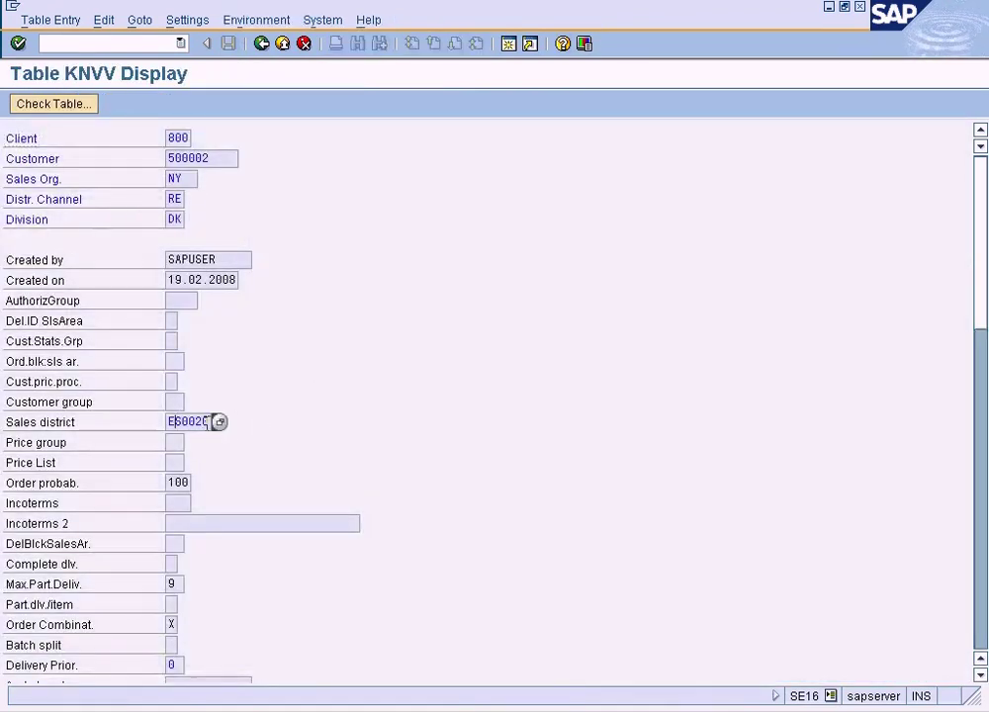
Compare the sales organization NY, distribution channel, division and sales district with Customer C's XD03 sales area data
click(261, 697)
click(252, 661)
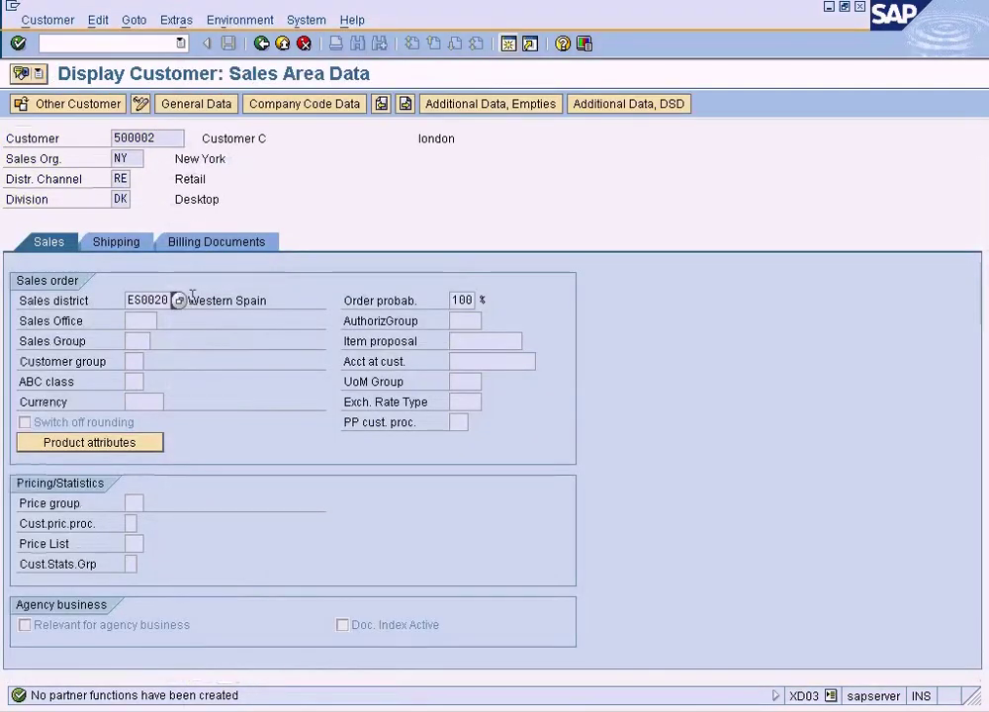
click(126, 159)
click(121, 180)
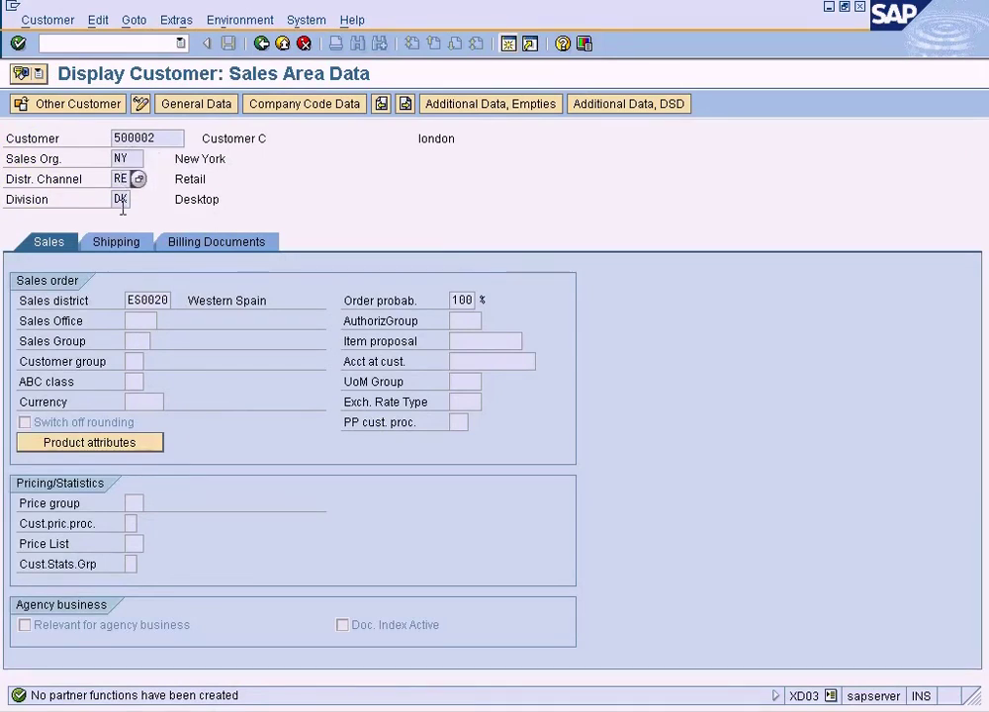
click(130, 159)
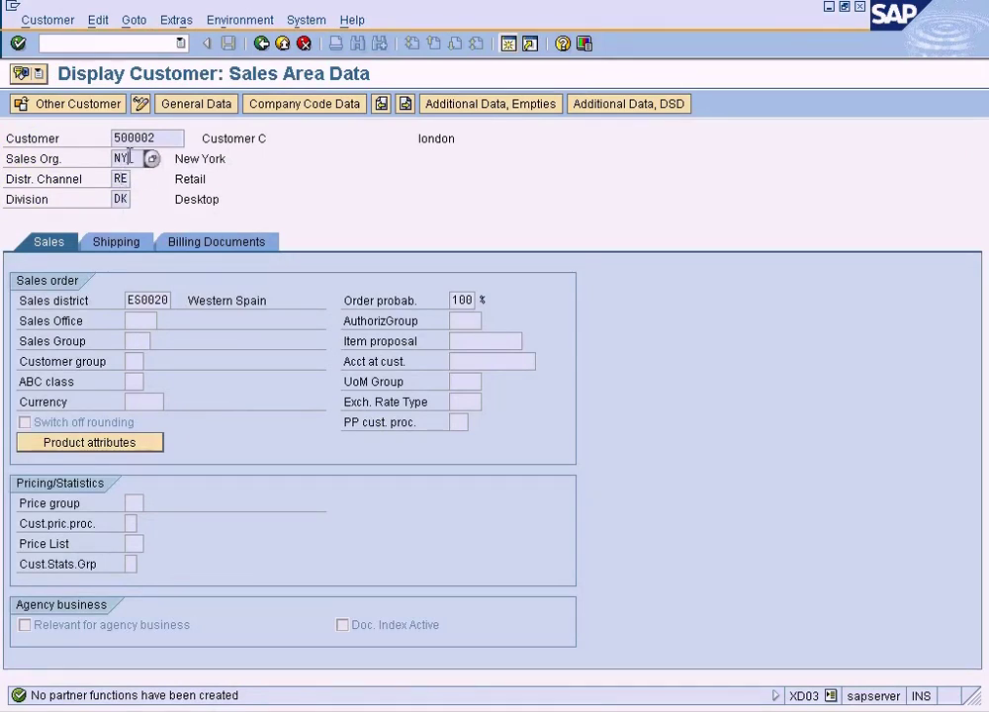
click(121, 179)
click(120, 200)
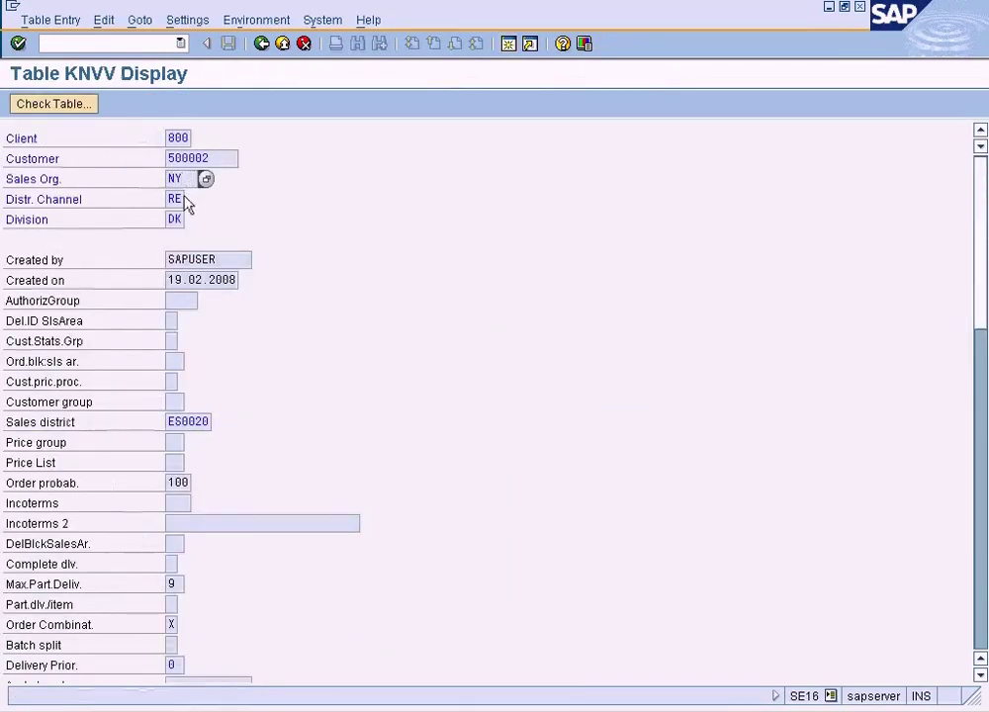
click(180, 200)
click(178, 219)
click(185, 421)
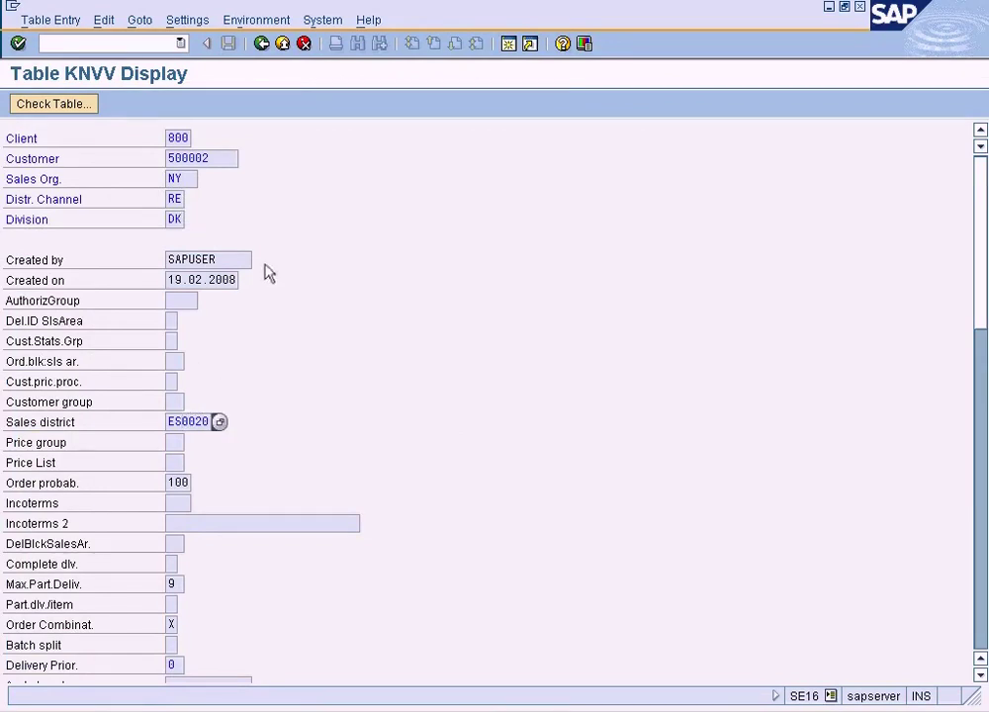
double_click(196, 435)
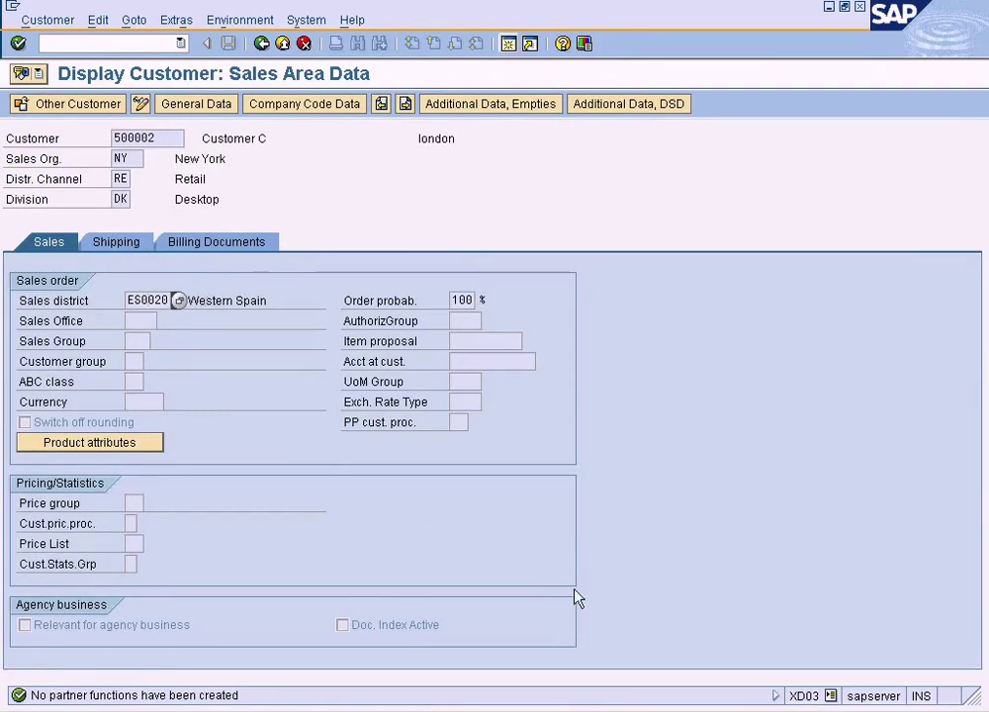
Go back to the table notes and the Word outline at Important Tables In Master Data
click(477, 708)
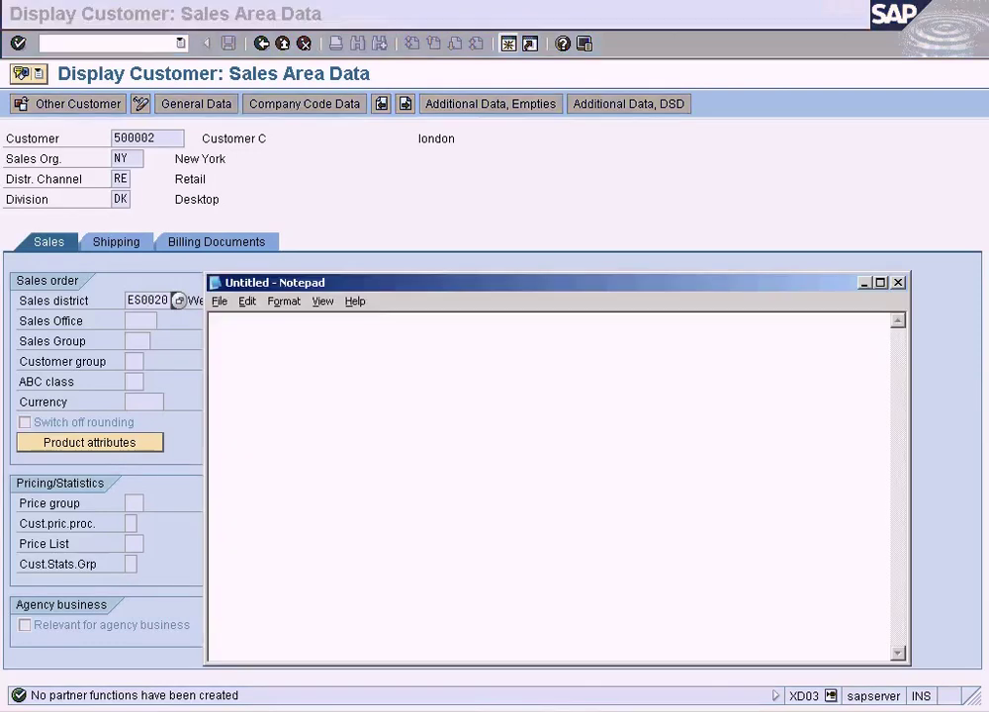
click(438, 459)
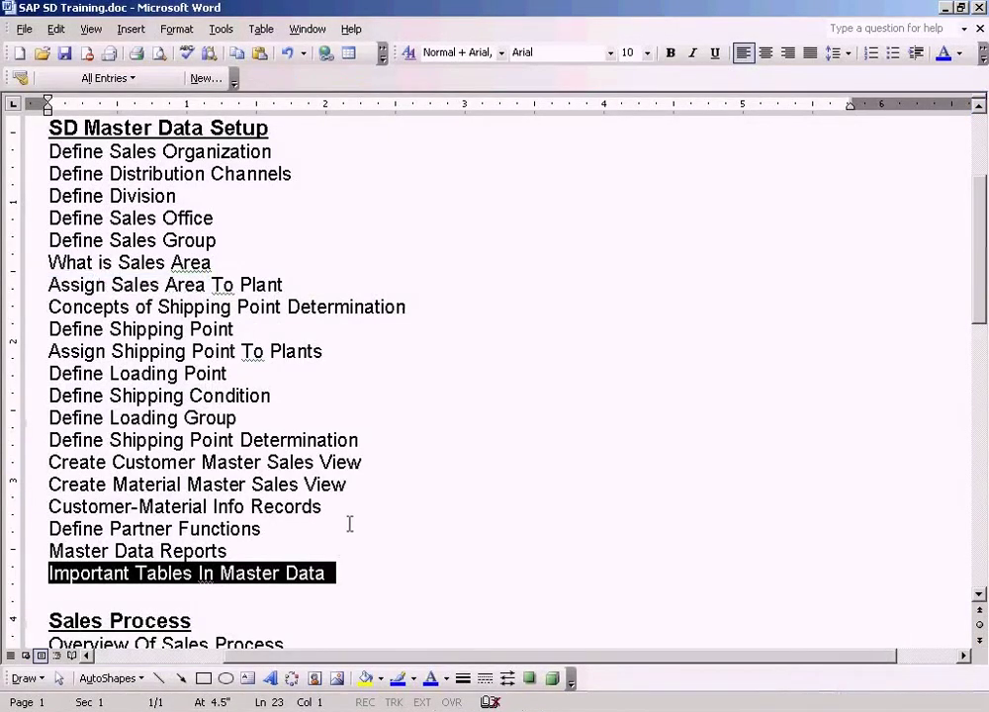
click(356, 574)
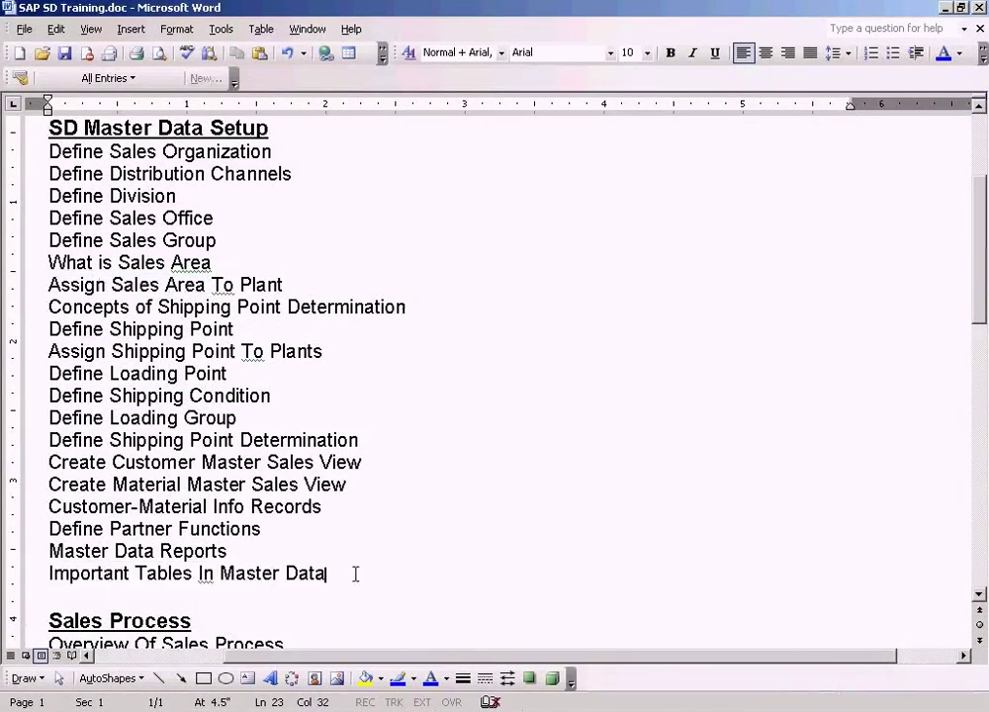